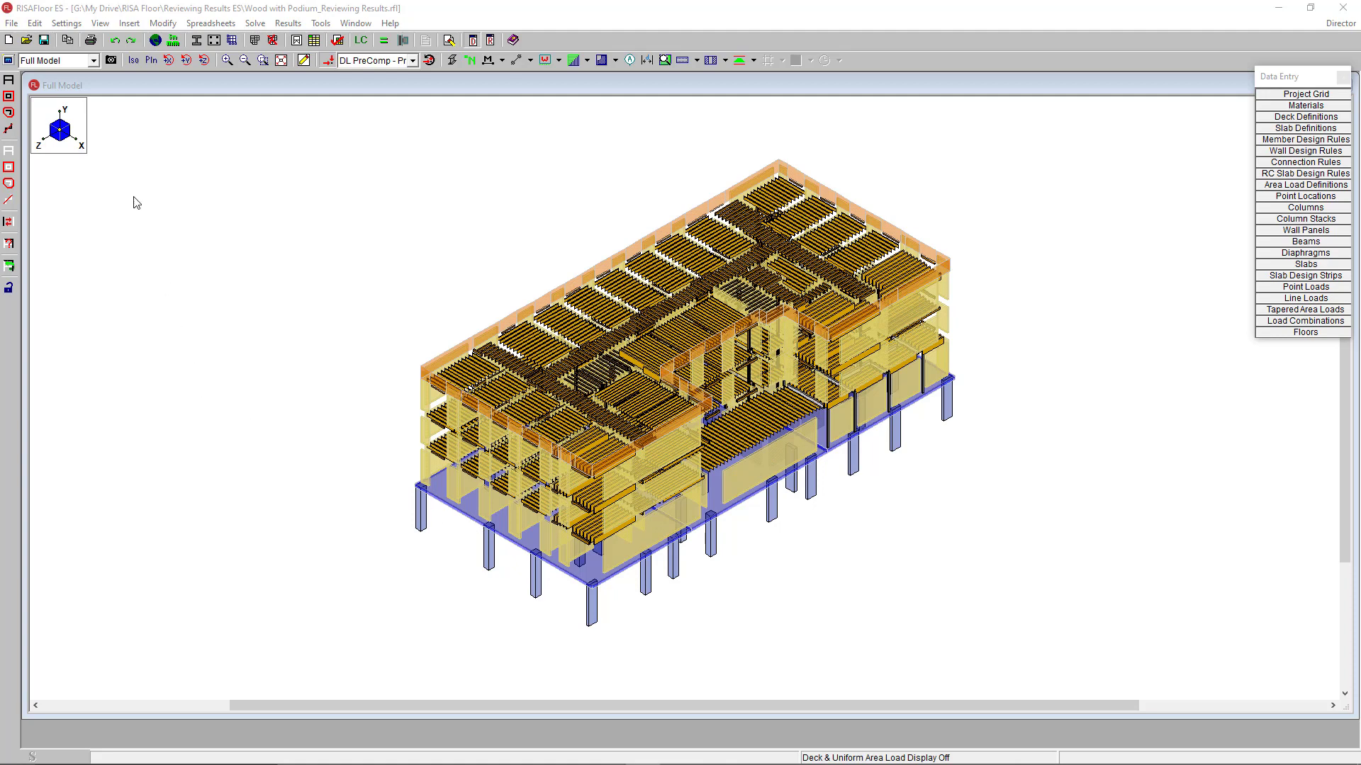
- Switch the view from Full Model to the 2nd (Podium) slab plan with its design strips
left_click(94, 61)
- Open the RC Slab Design Rules spreadsheet on its Slab Design Strips rebar parameters
left_click(84, 80)
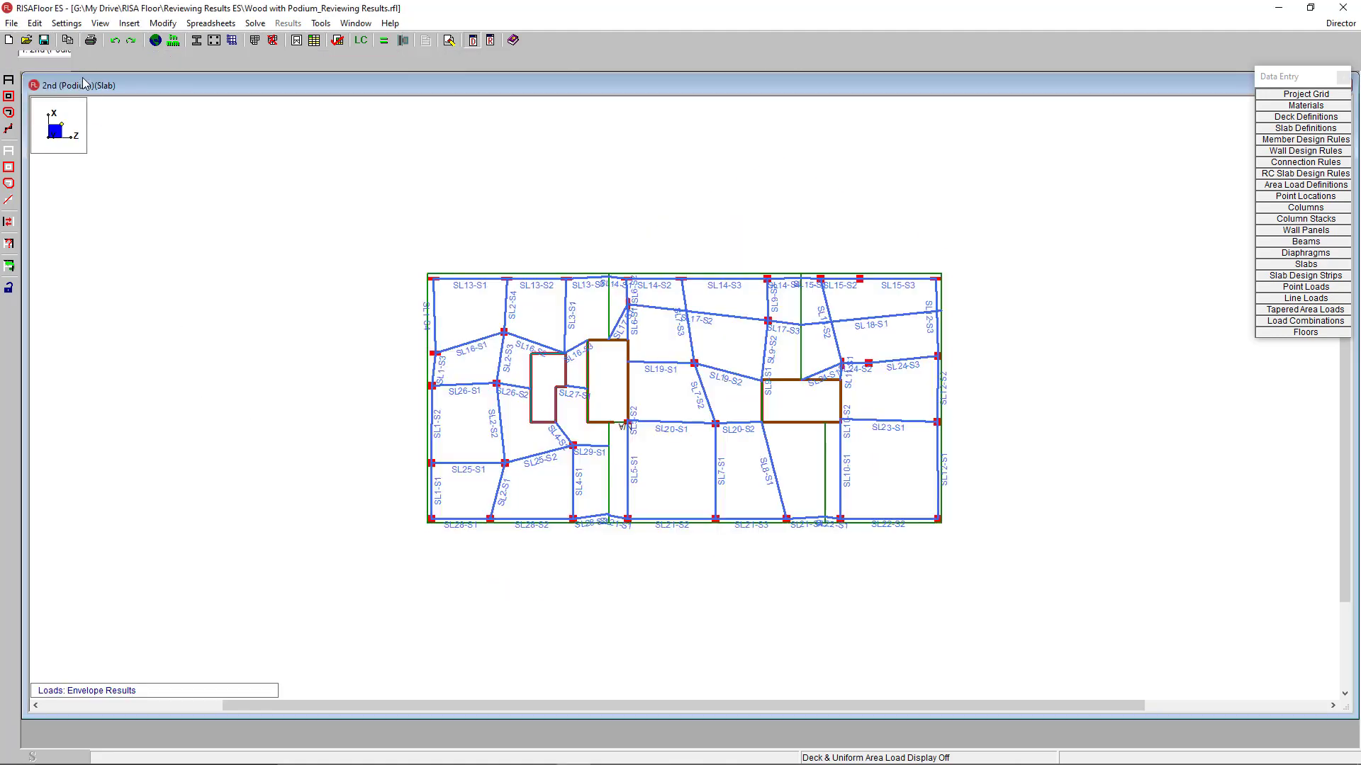
left_click(1289, 129)
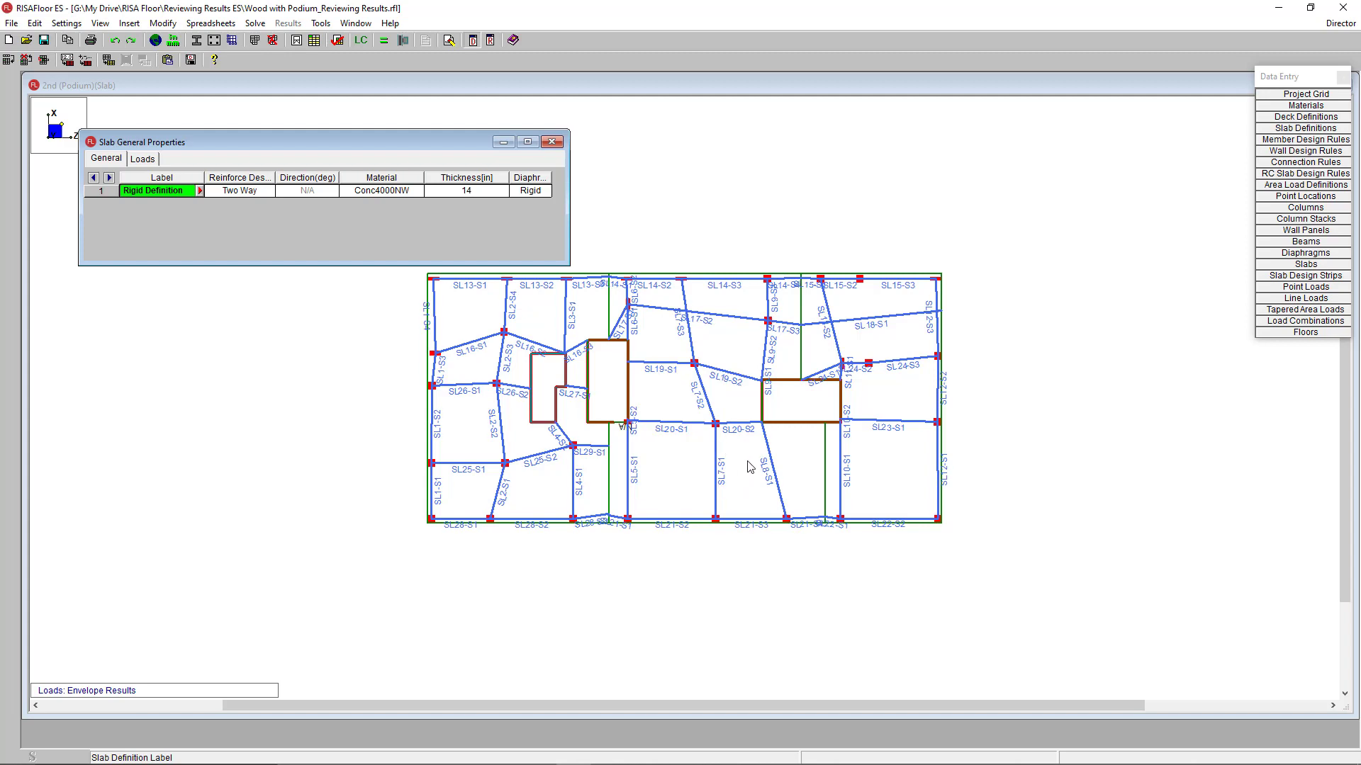
left_click(1267, 180)
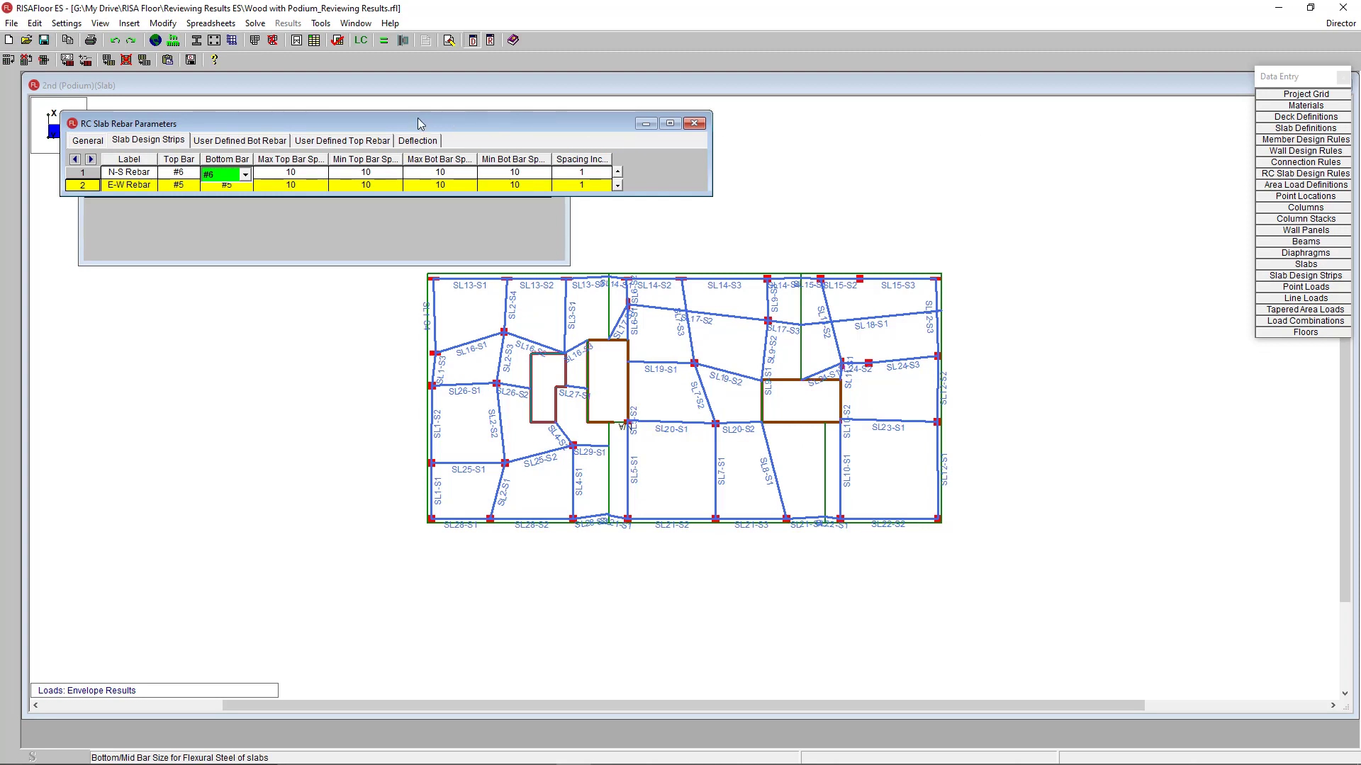
left_click(151, 142)
- Set the N-S Rebar rule's top and bottom bars to #5
left_click(85, 172)
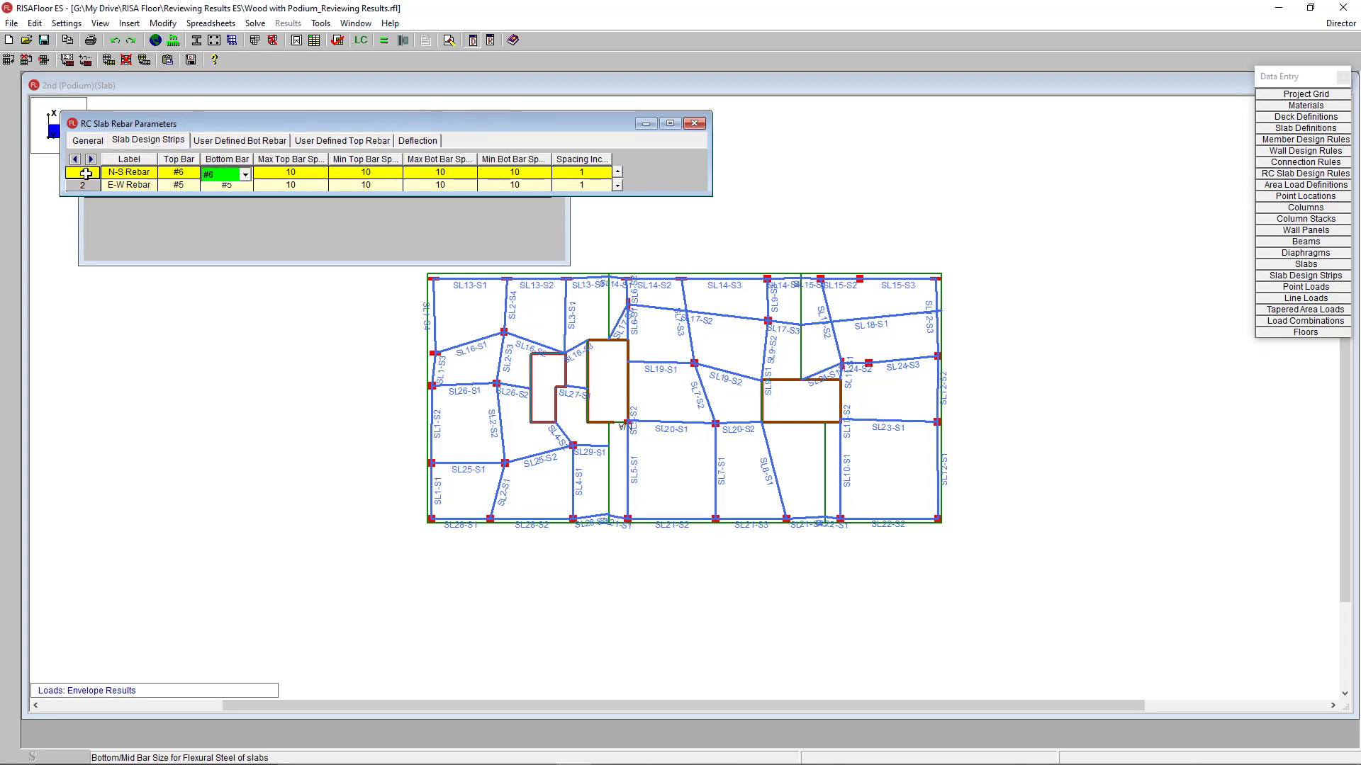
left_click(178, 174)
left_click(192, 174)
left_click(178, 193)
left_click(225, 174)
left_click(246, 175)
left_click(230, 190)
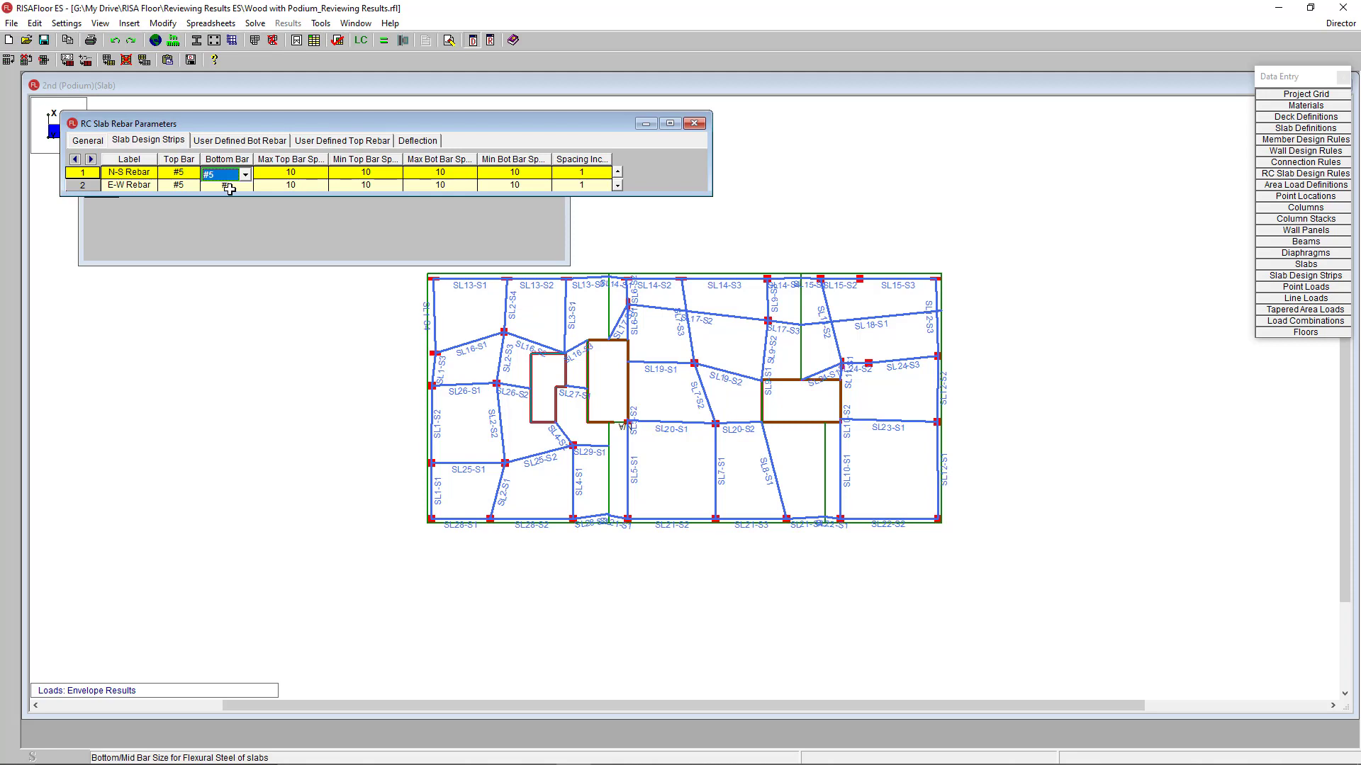
left_click(141, 174)
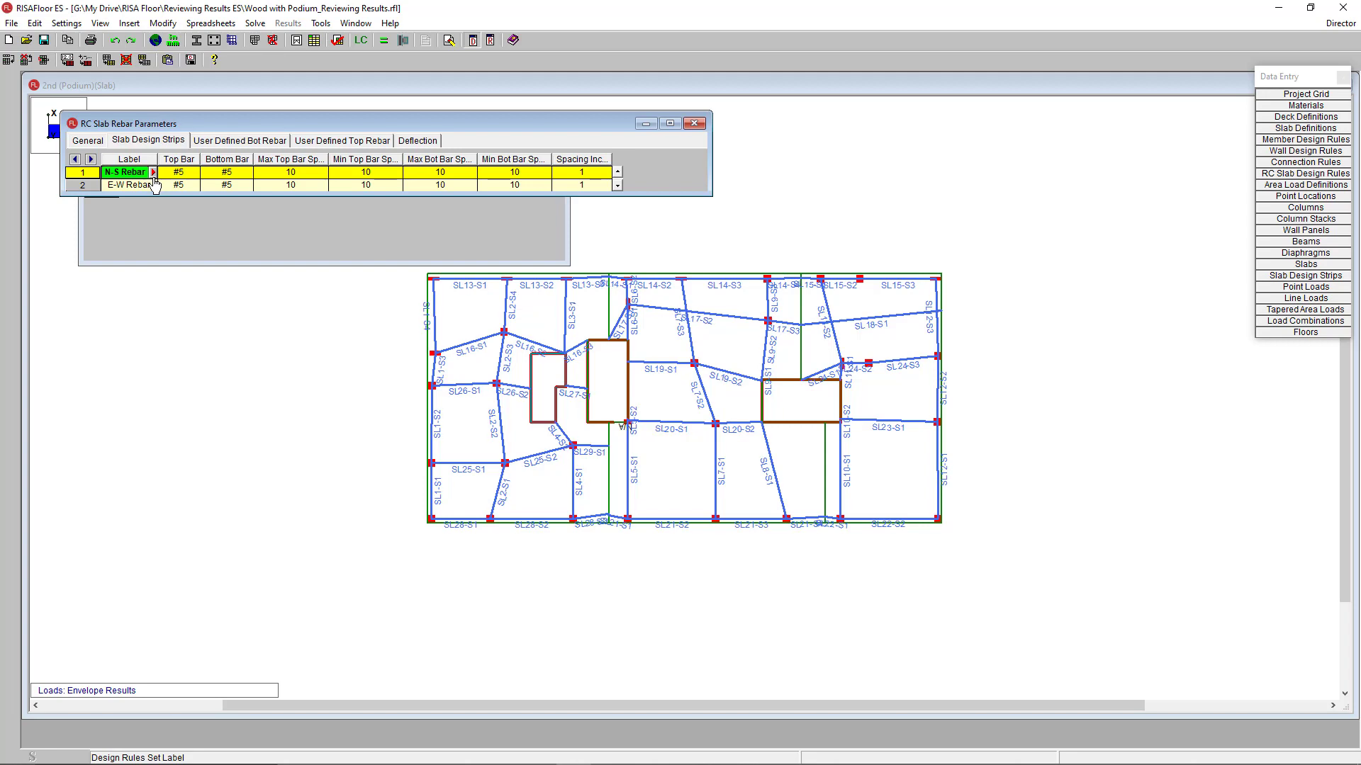
- Review the 23 load combinations' factors, then their Design tab CD factors and material flags
left_click(1268, 323)
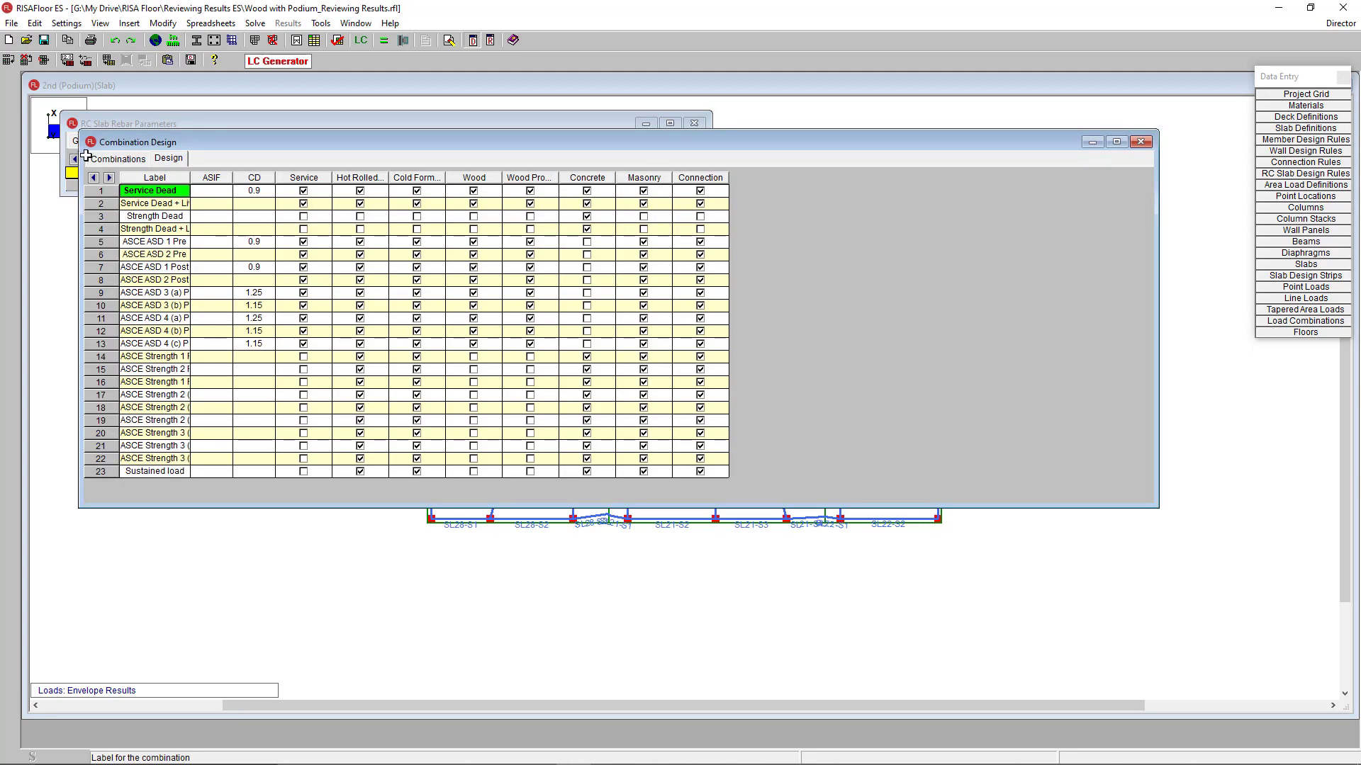
left_click(118, 163)
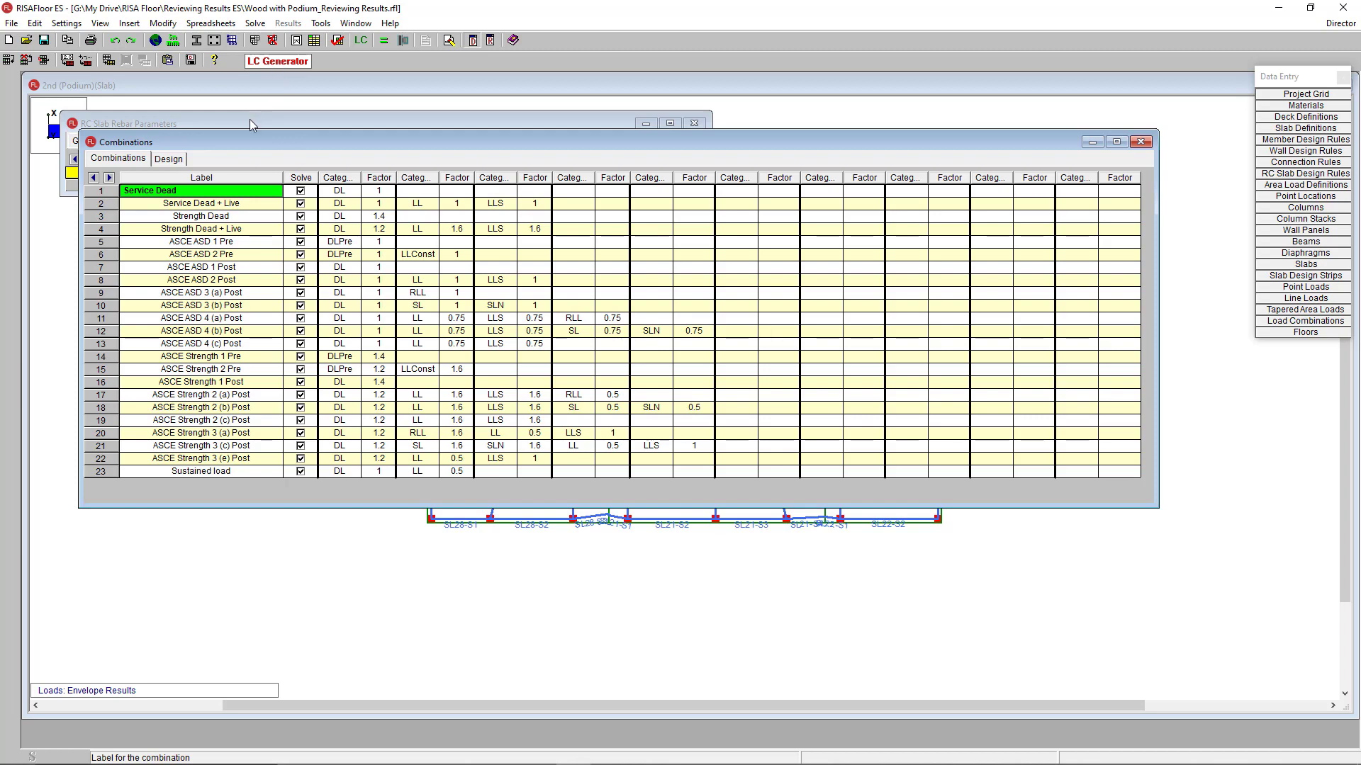
left_click(164, 162)
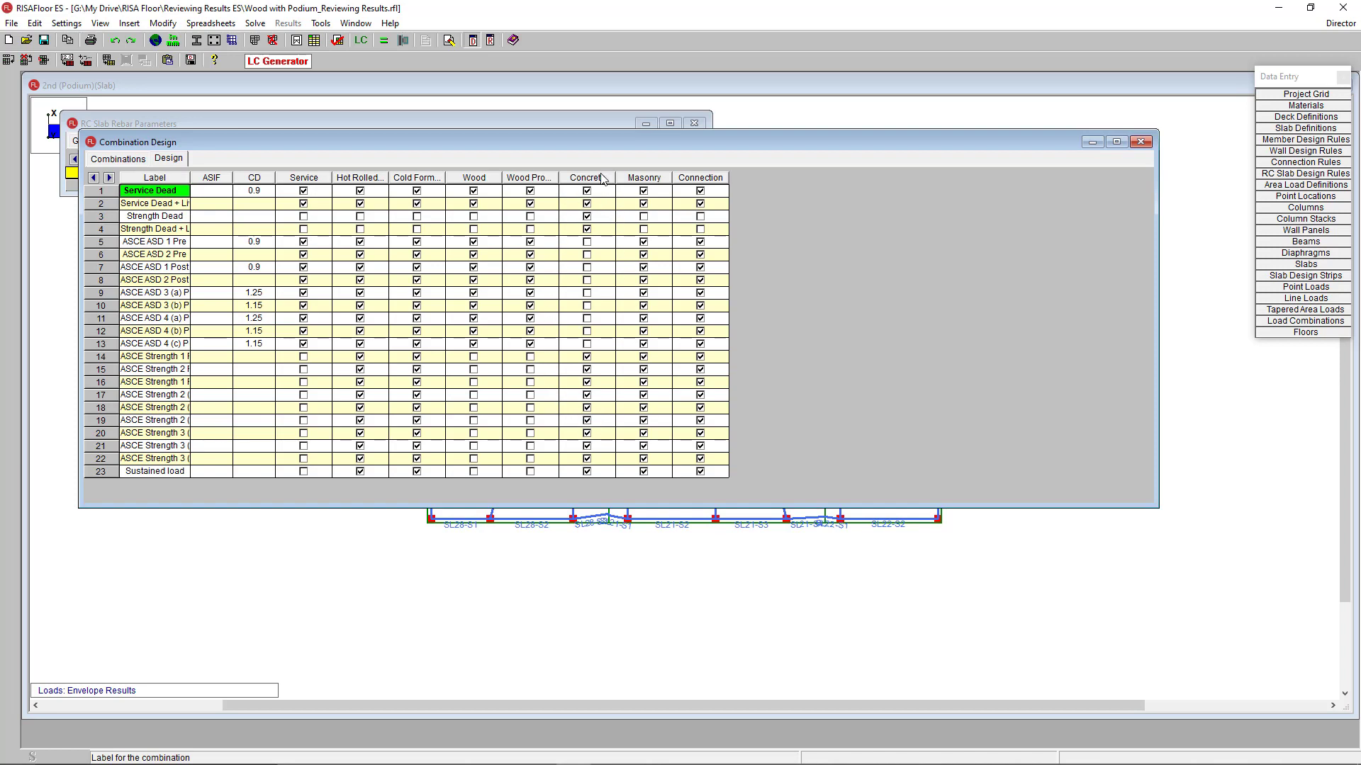
- Solve the model and bring the podium floor plan forward
left_click(255, 22)
left_click(262, 39)
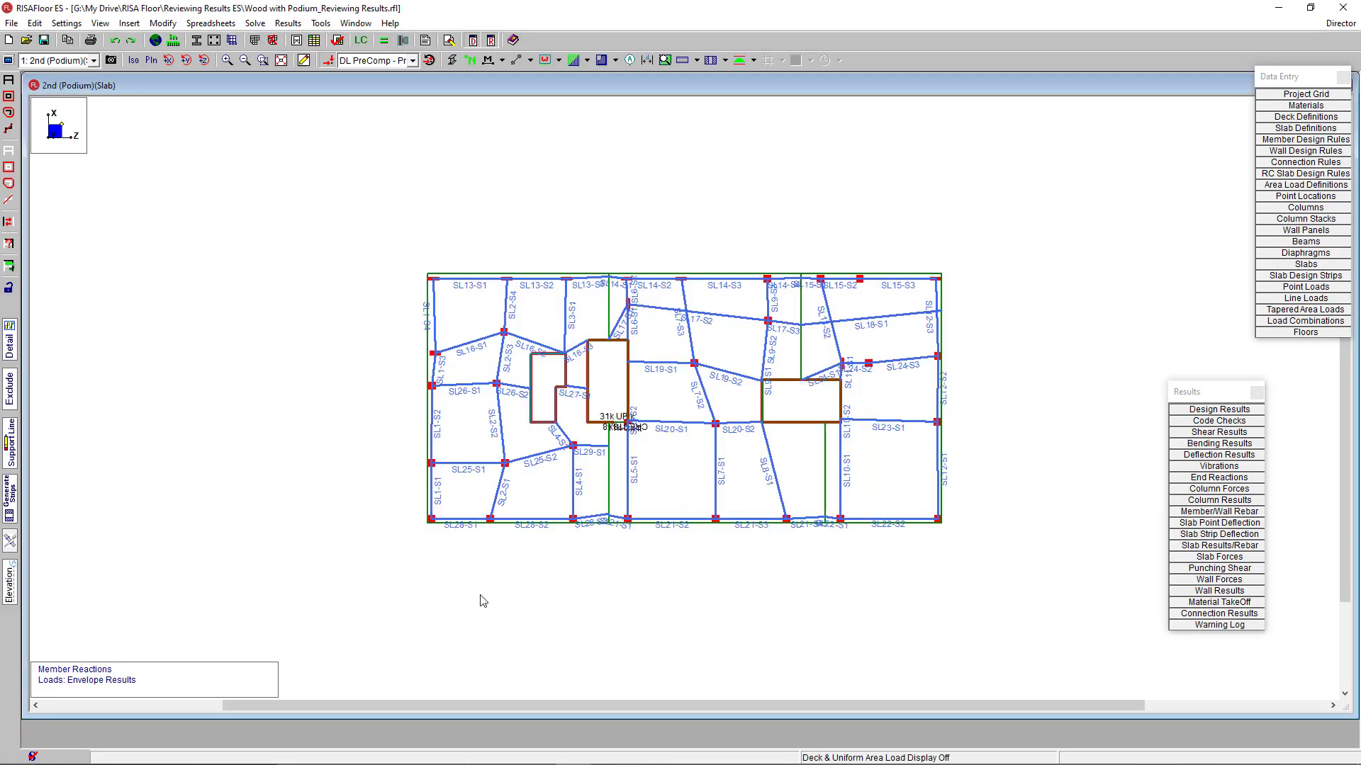
left_click(482, 599)
- Show N-S bottom bars, then top bar callouts like 8#5@10in(T), and open punching shear results
left_click(723, 62)
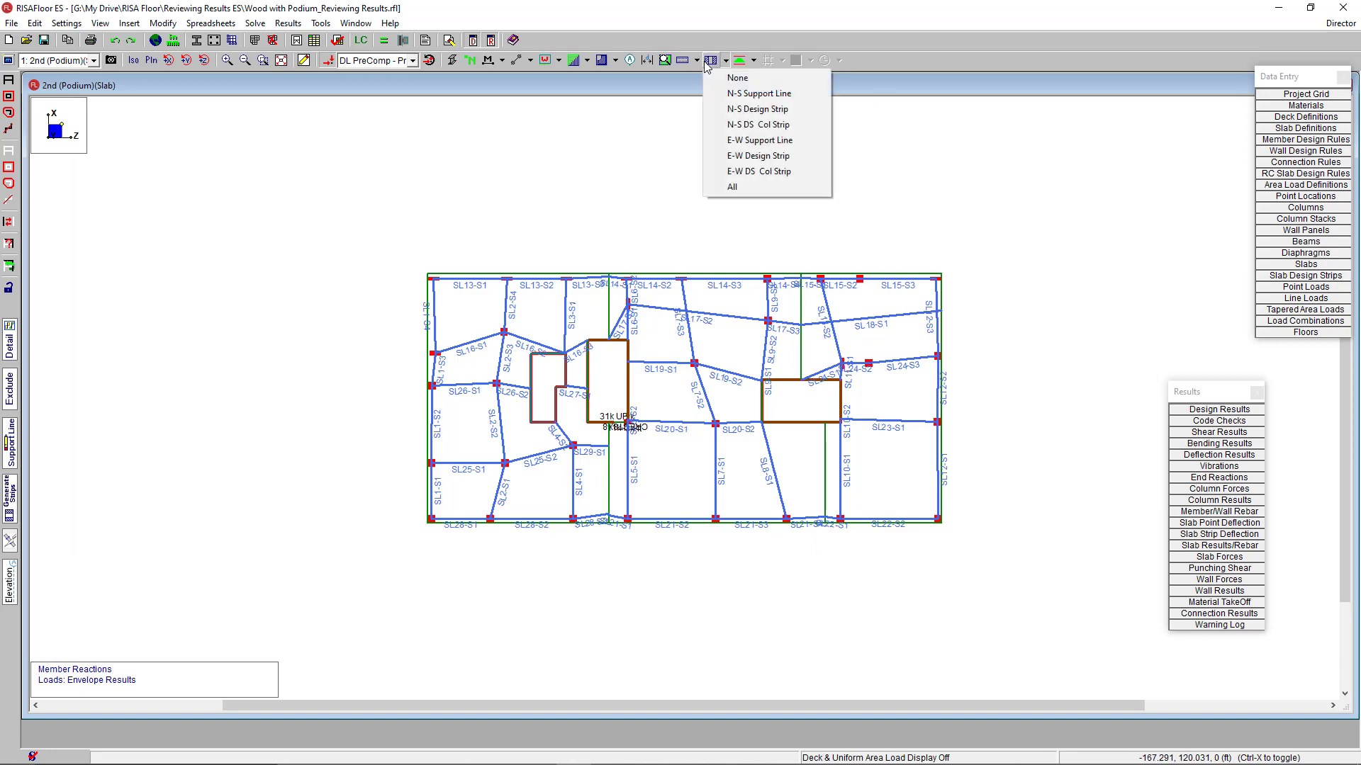
left_click(694, 62)
left_click(697, 62)
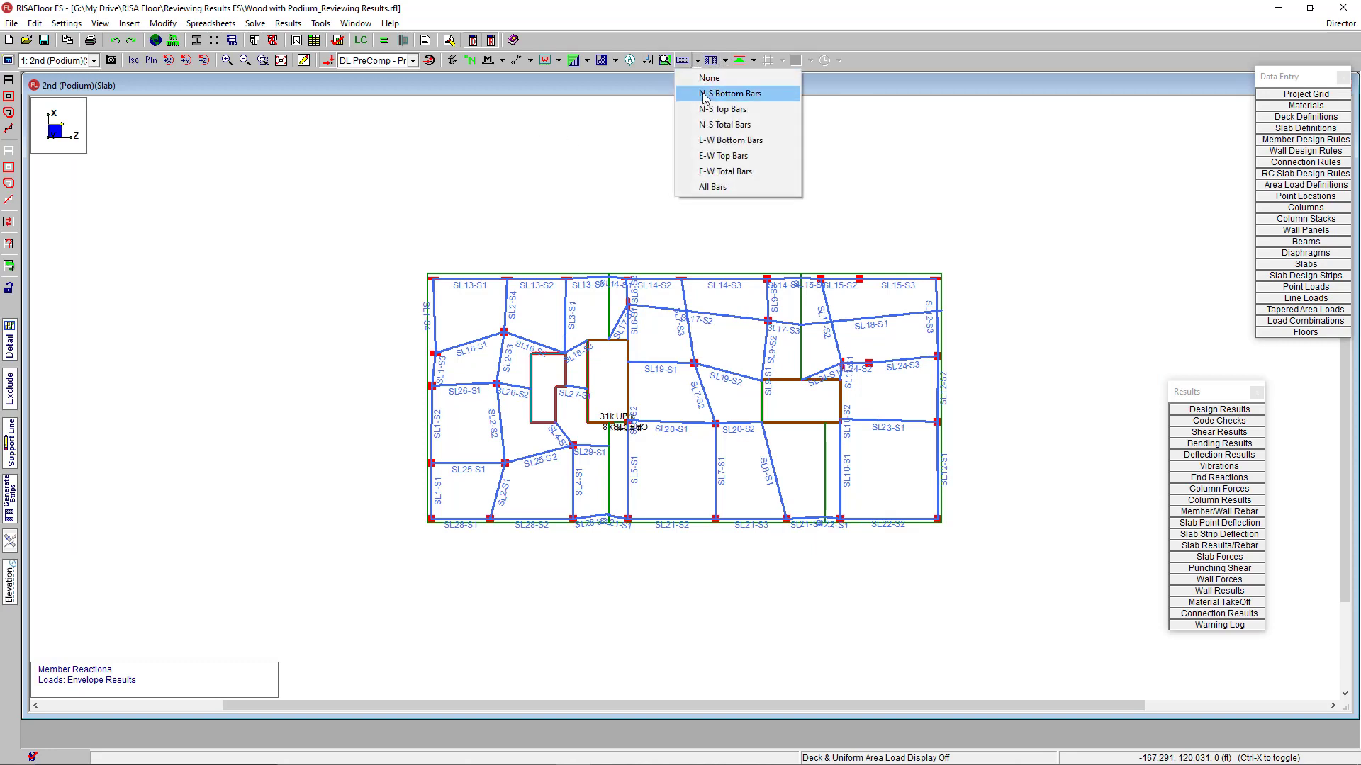
left_click(703, 95)
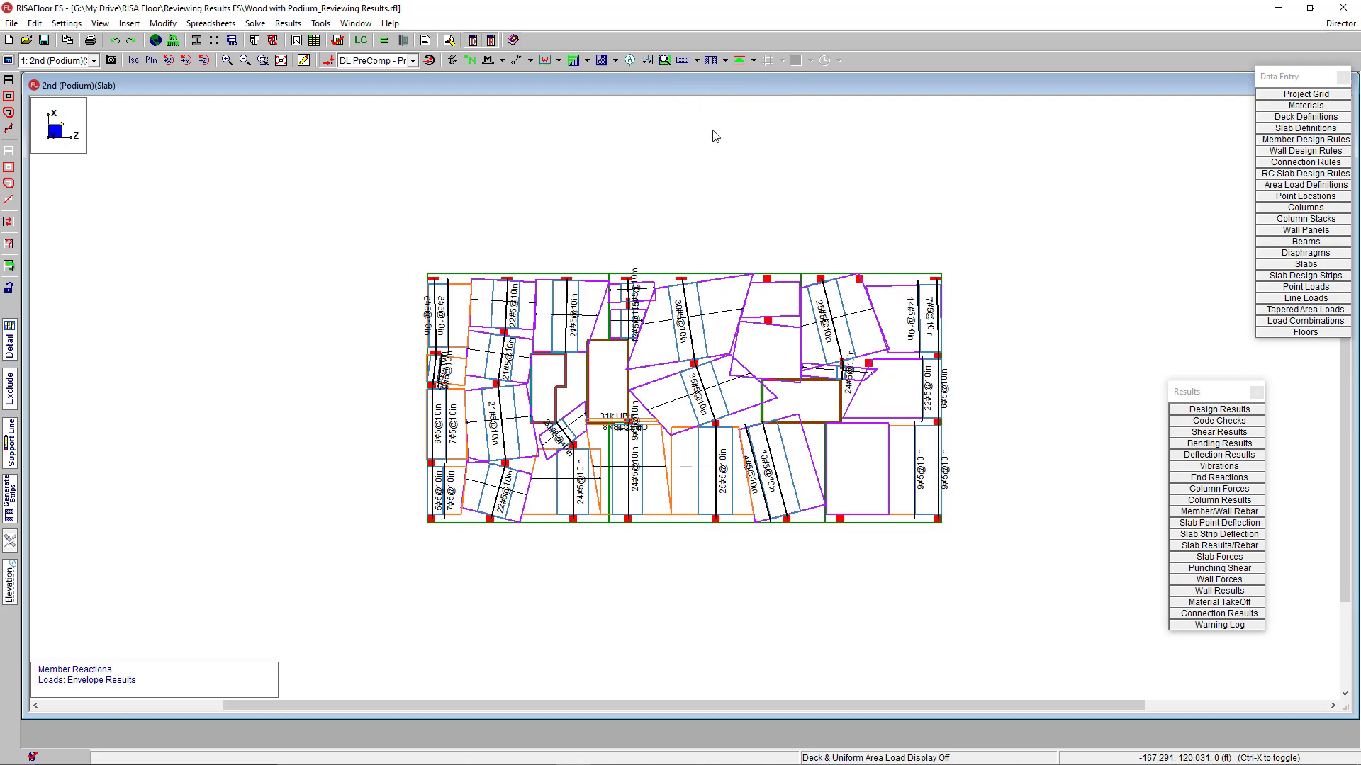
scroll(740, 338, "up", 1)
scroll(739, 339, "up", 1)
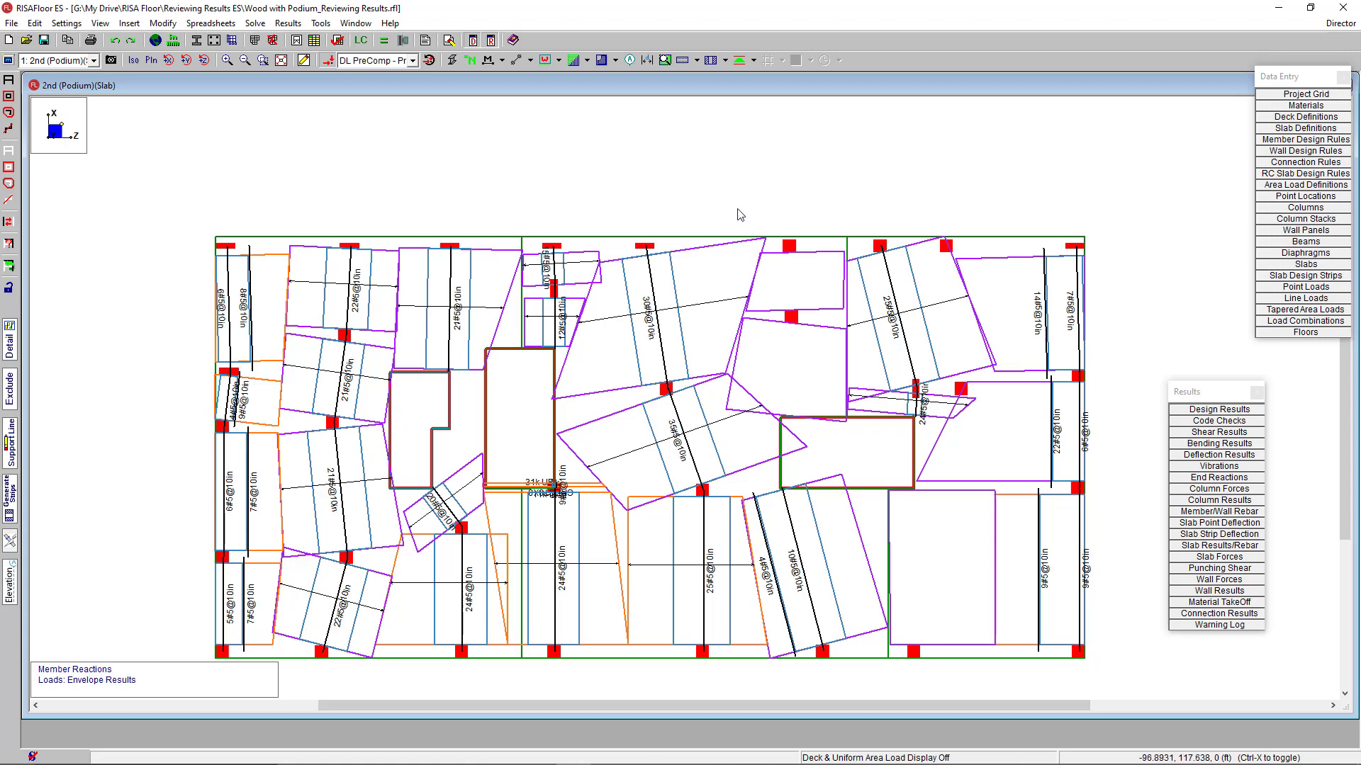
left_click(696, 60)
left_click(709, 110)
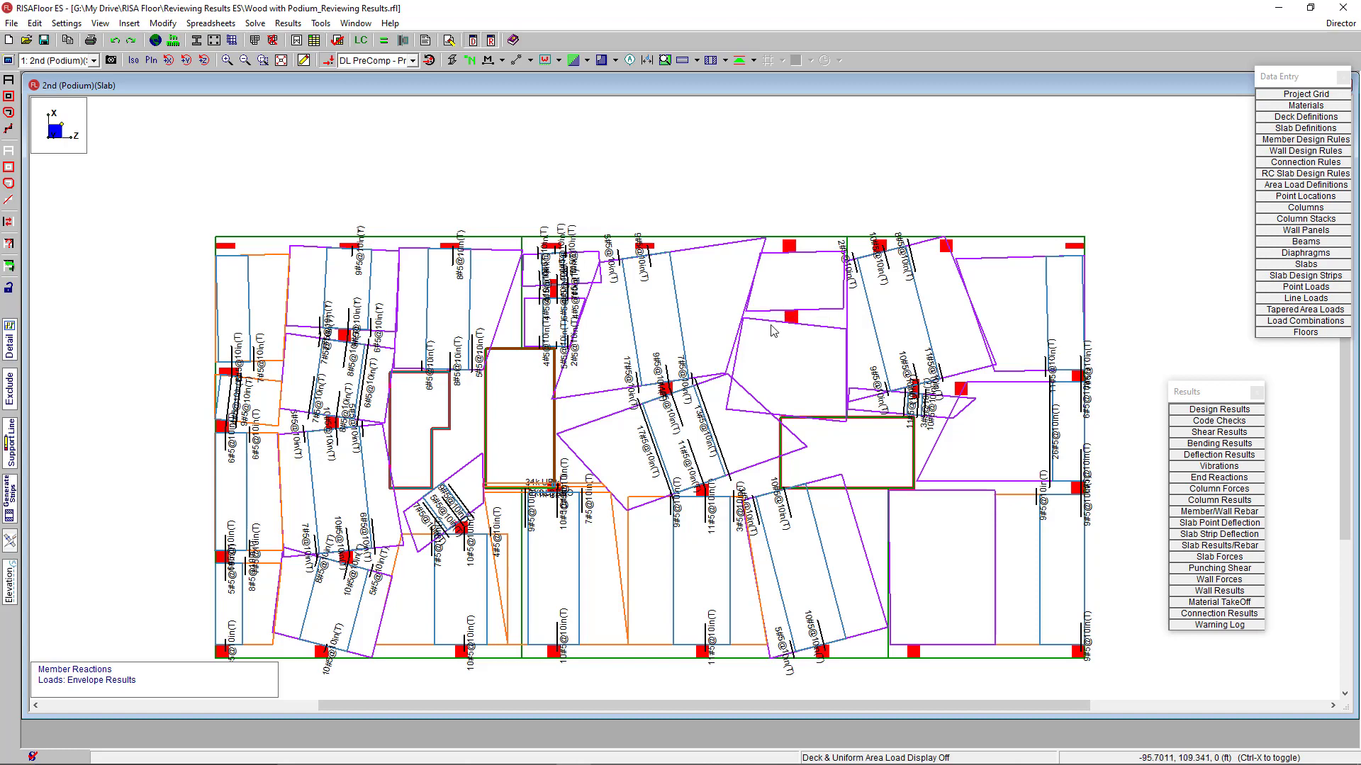
left_click(1182, 570)
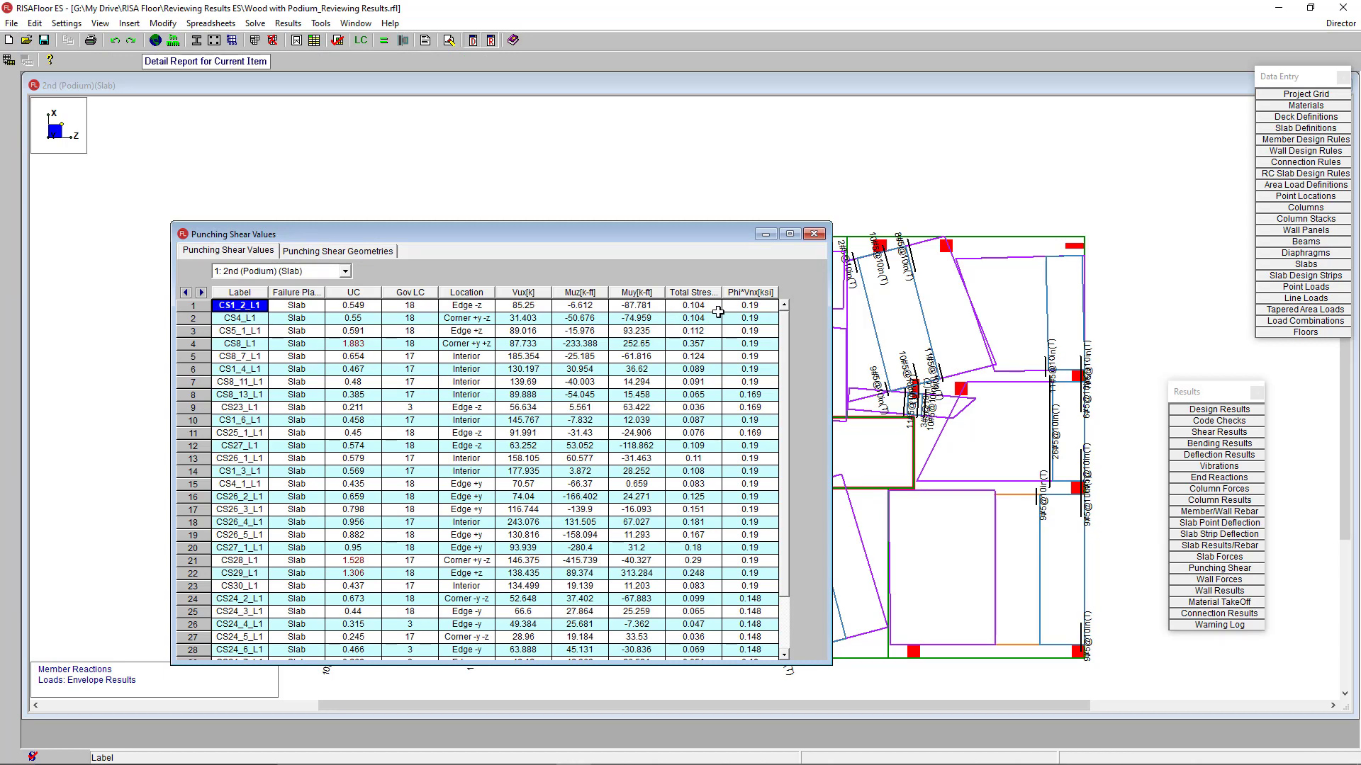
- Review column CS1_2_L1's punching shear detail report (unity check 0.549), then return to the podium plan
left_click(188, 306)
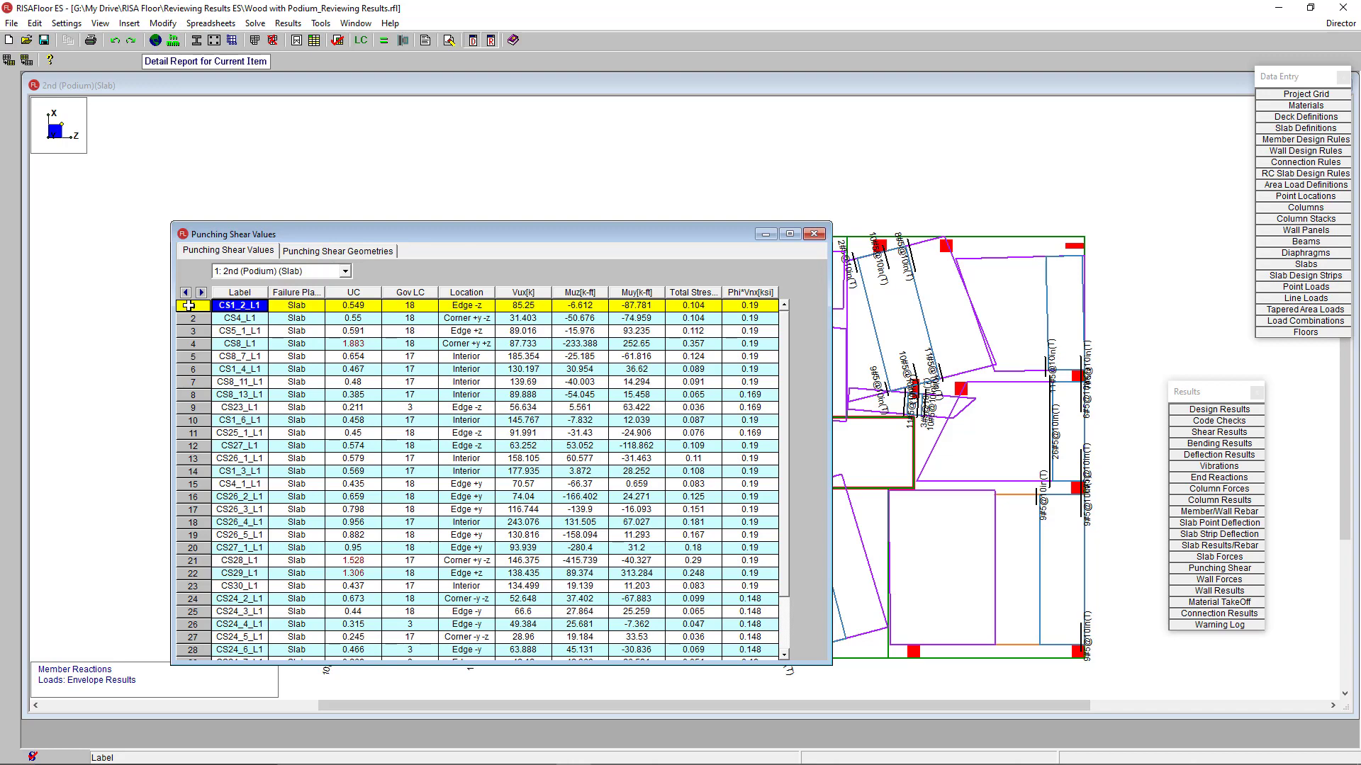
left_click(207, 66)
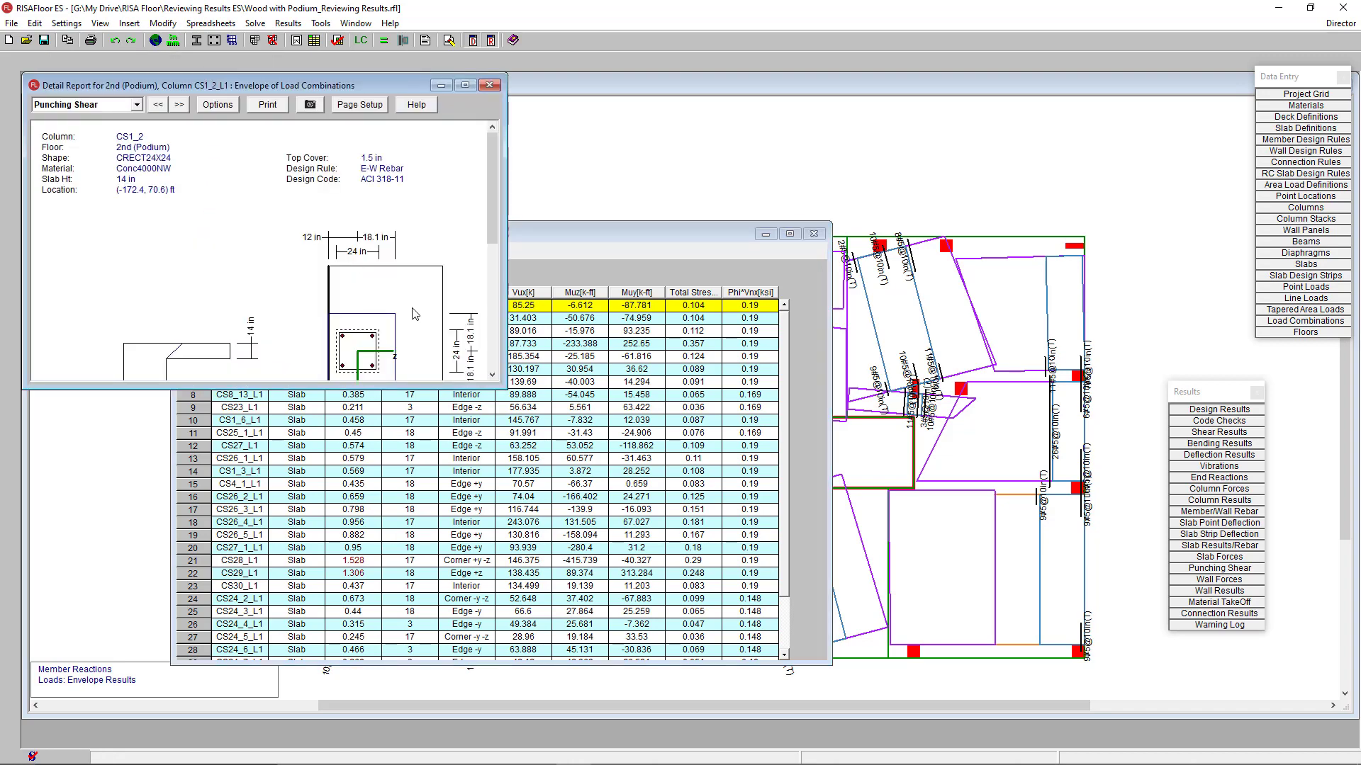
left_click_drag(560, 575, 573, 606)
scroll(326, 467, "down", 2)
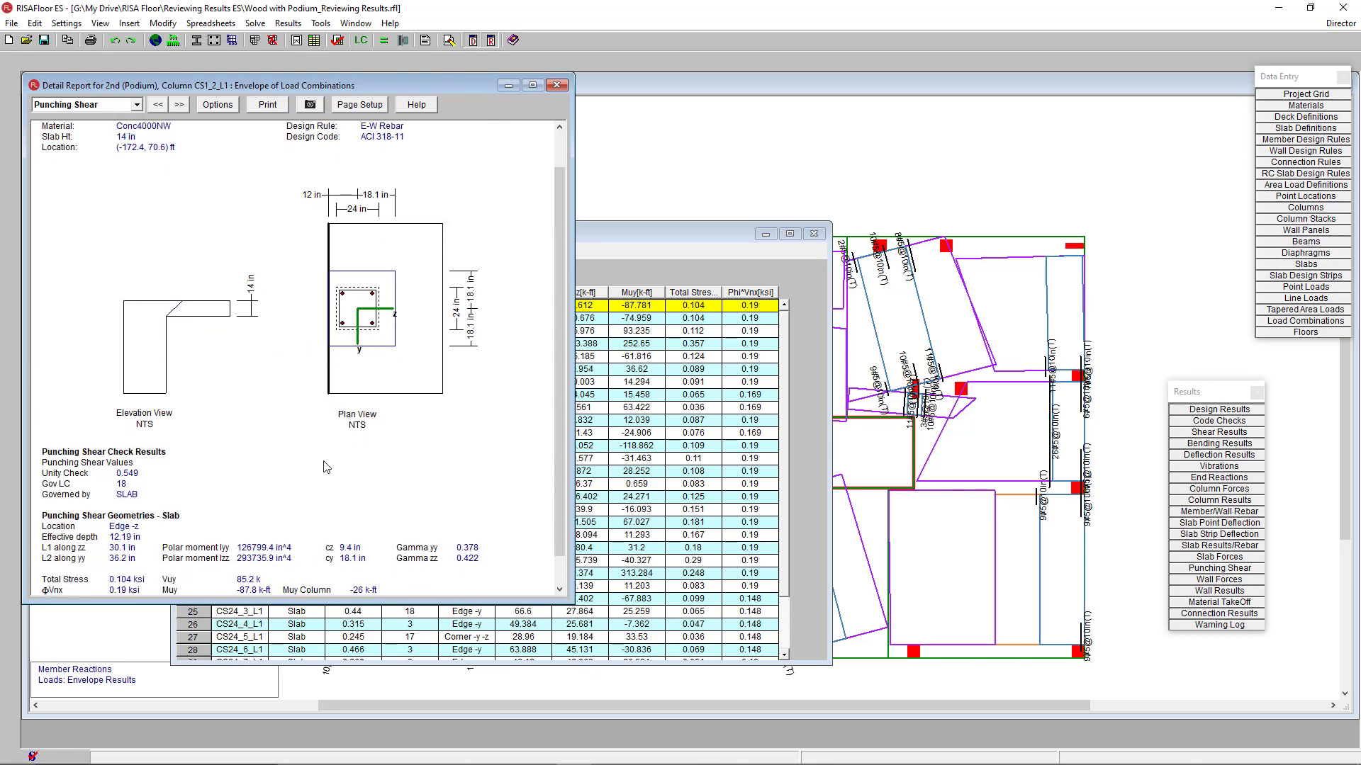
left_click(719, 186)
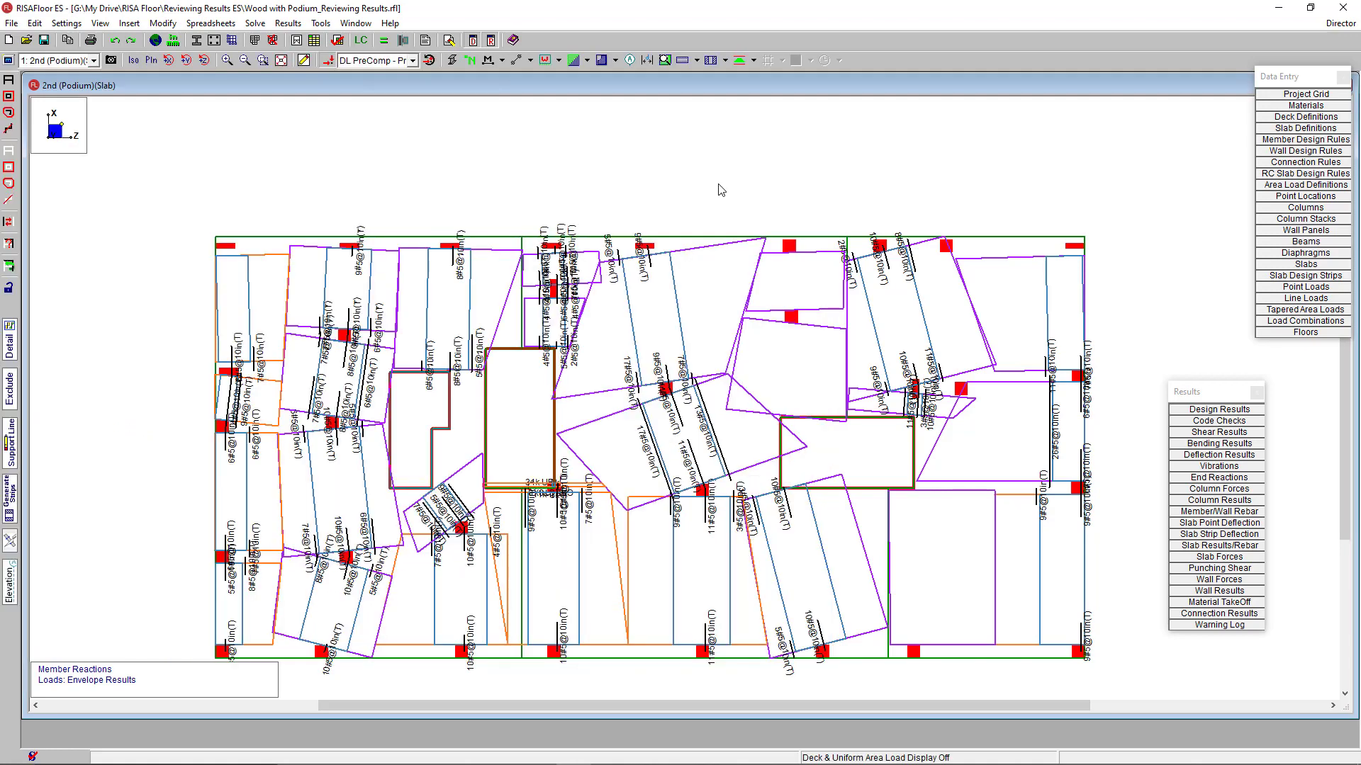
- Open the detail report for design strip SL3, enlarge it, and advance to SL4
left_click(10, 357)
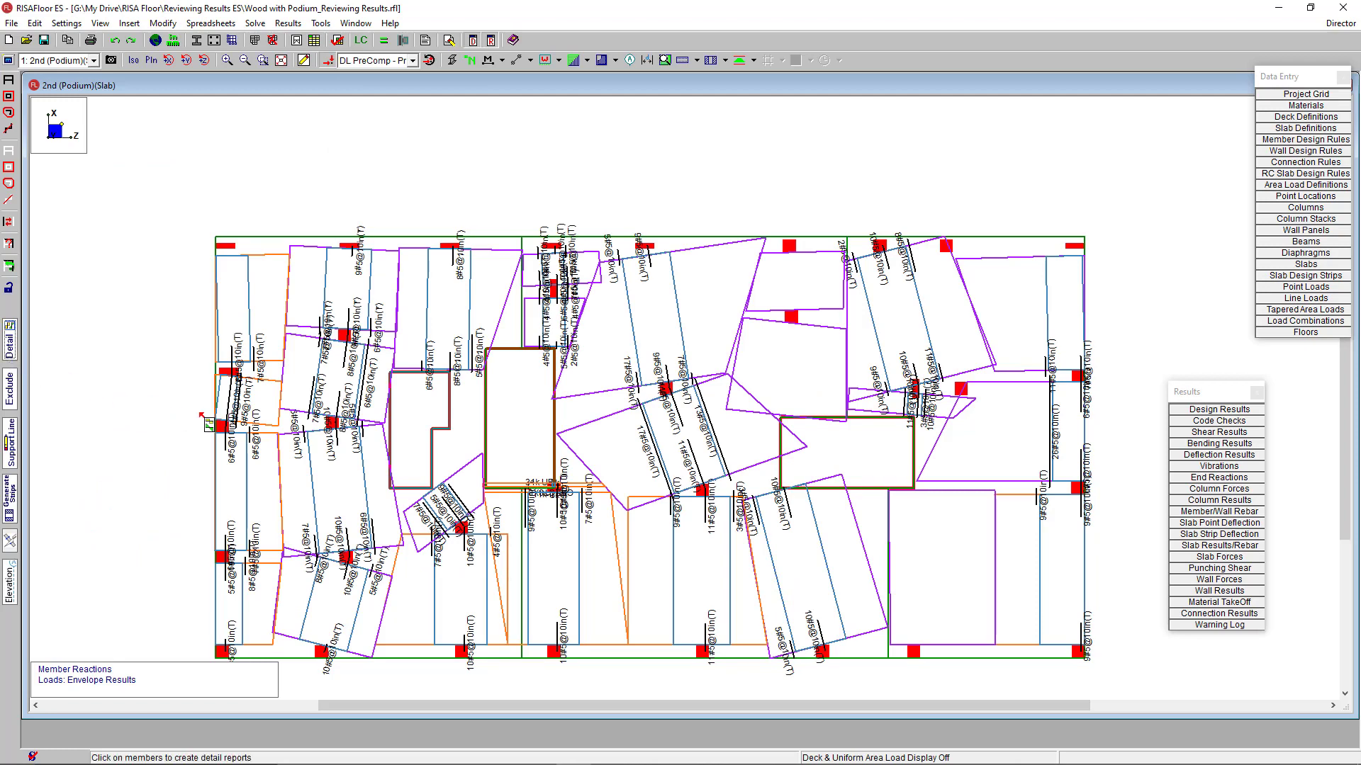
left_click(452, 293)
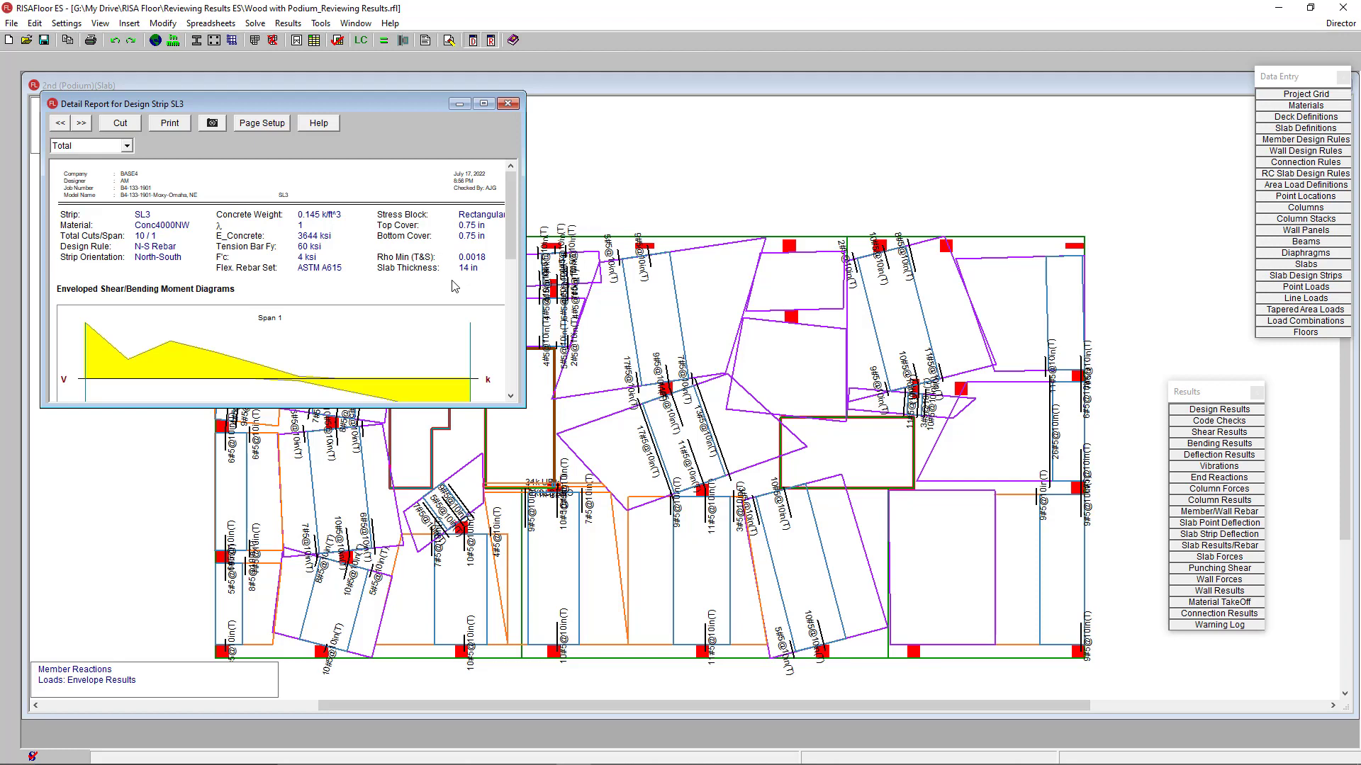
left_click_drag(512, 406, 512, 603)
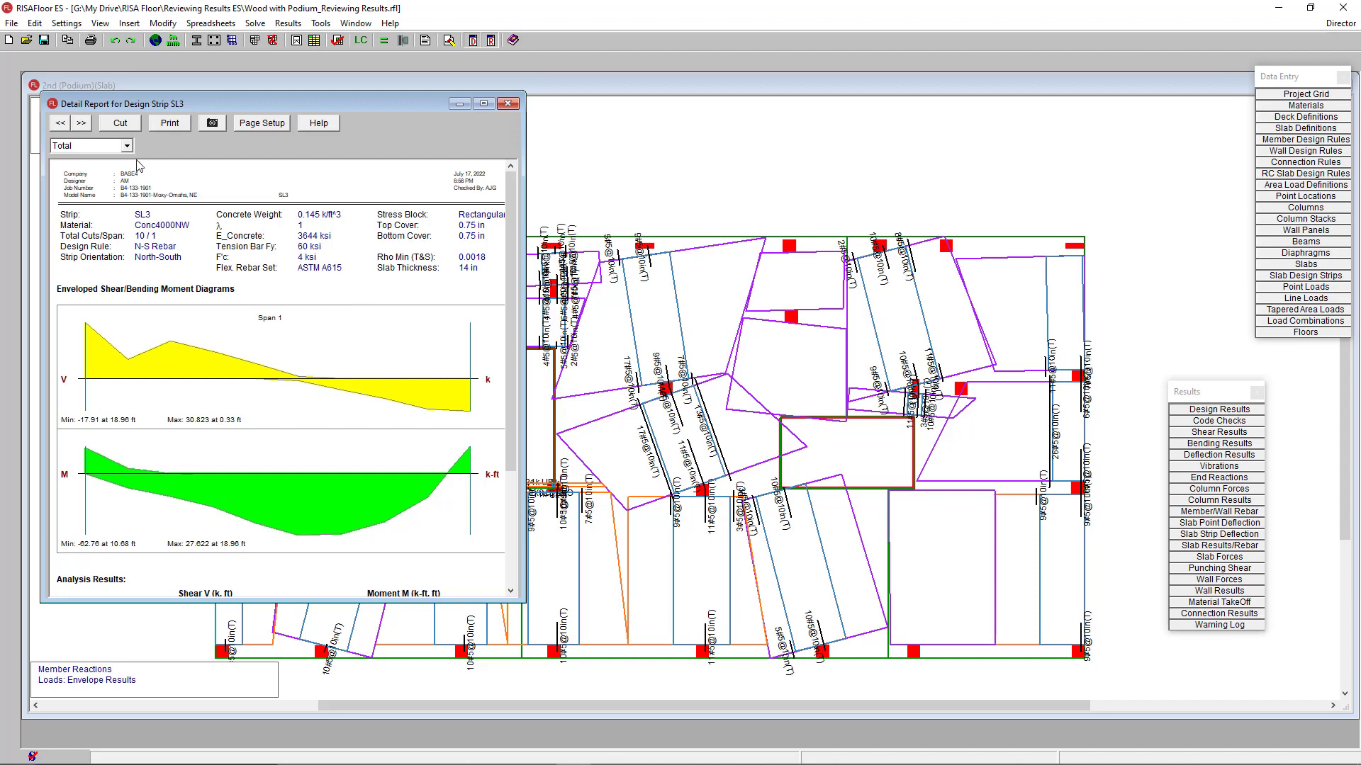
left_click(83, 126)
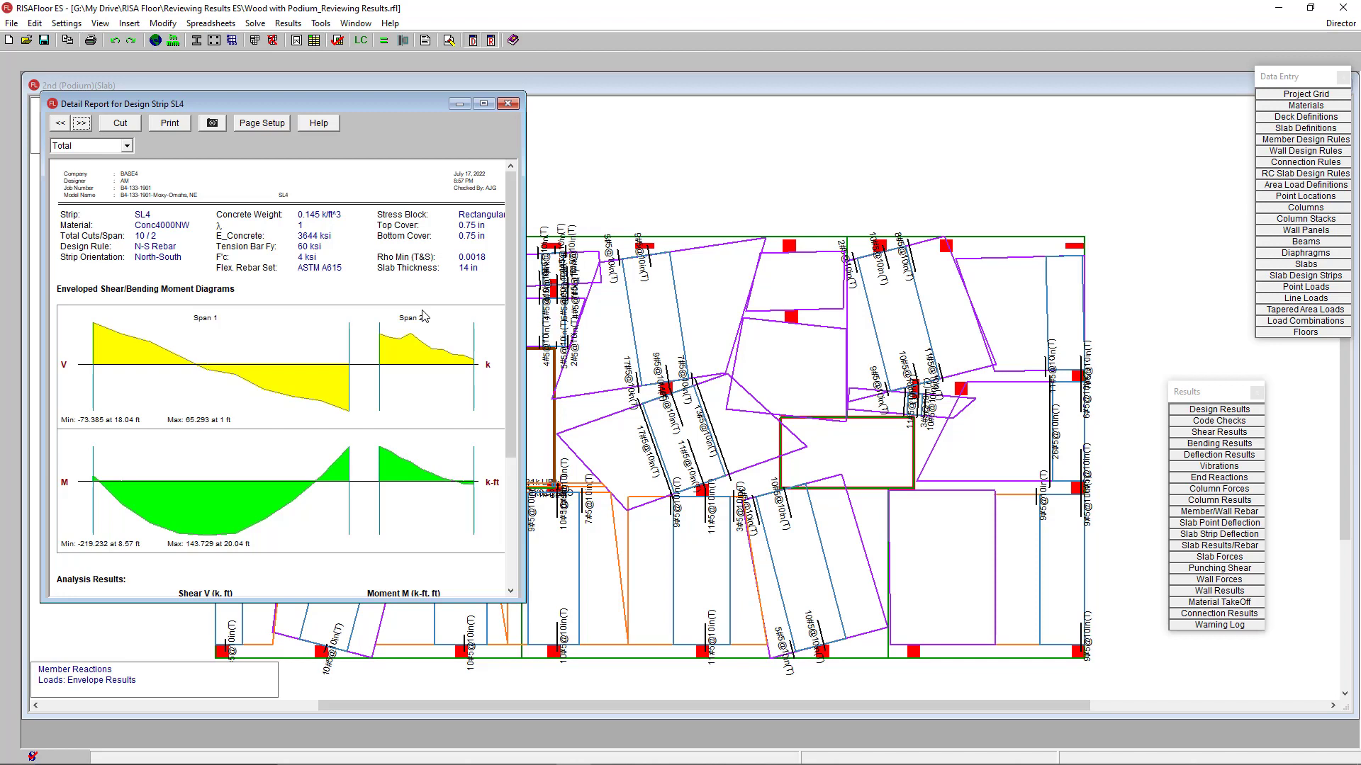
- Limit the SL4 report to the column strip, then show design cut SL4-S1-X5
left_click(128, 146)
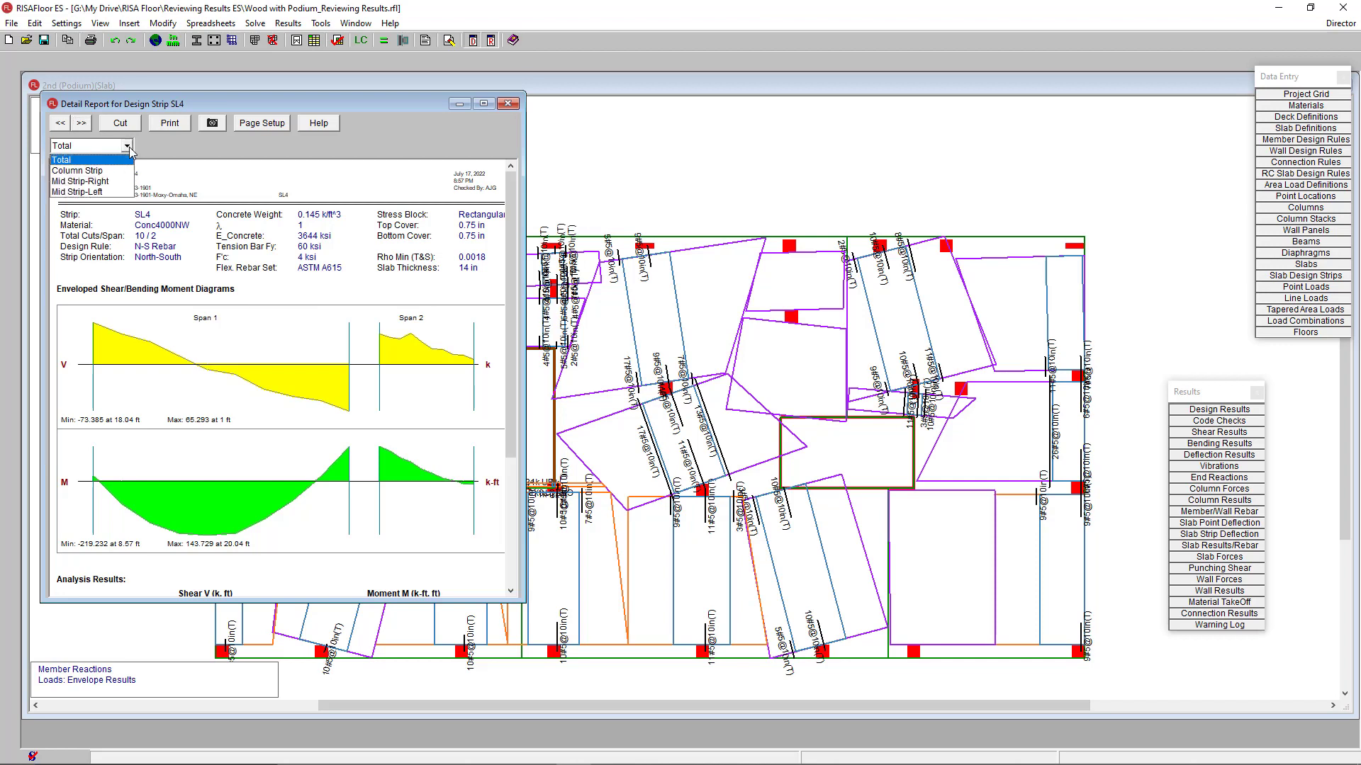
left_click(112, 172)
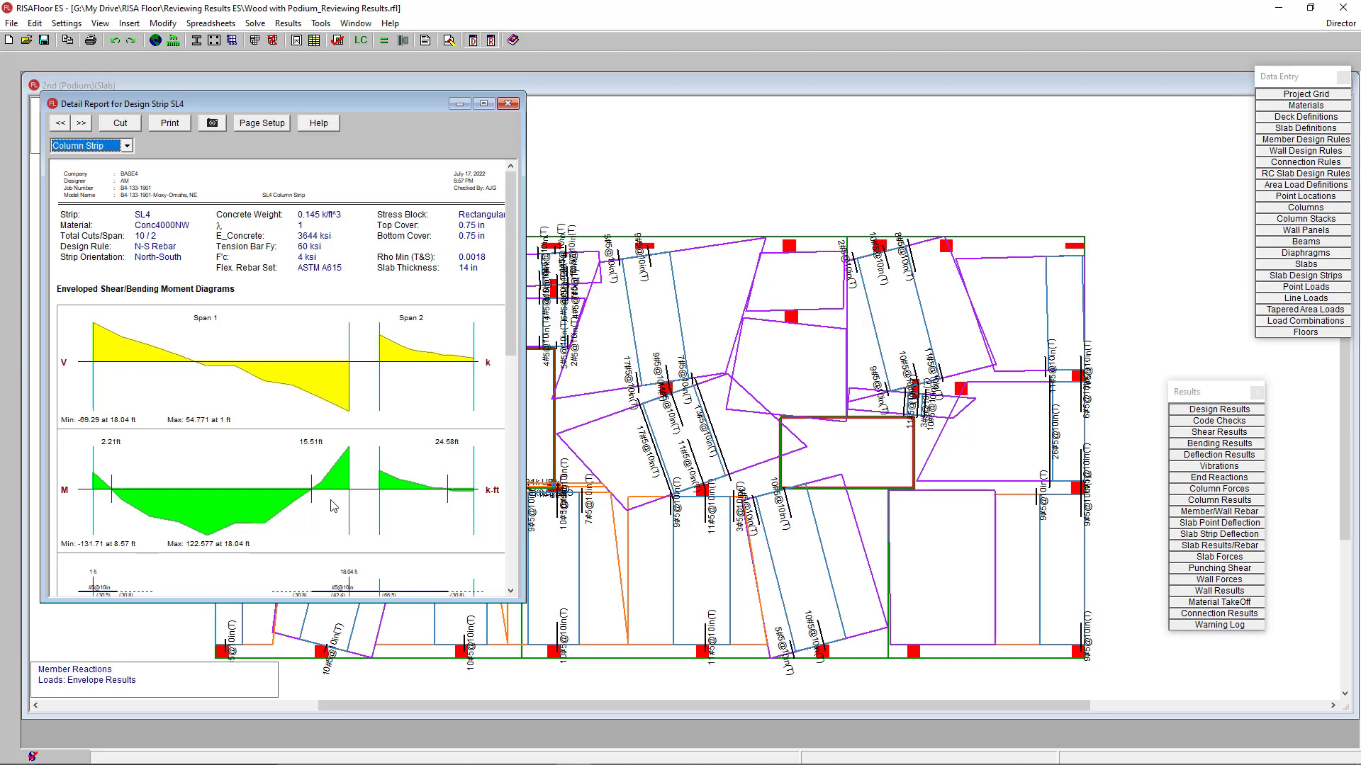
scroll(332, 506, "down", 3)
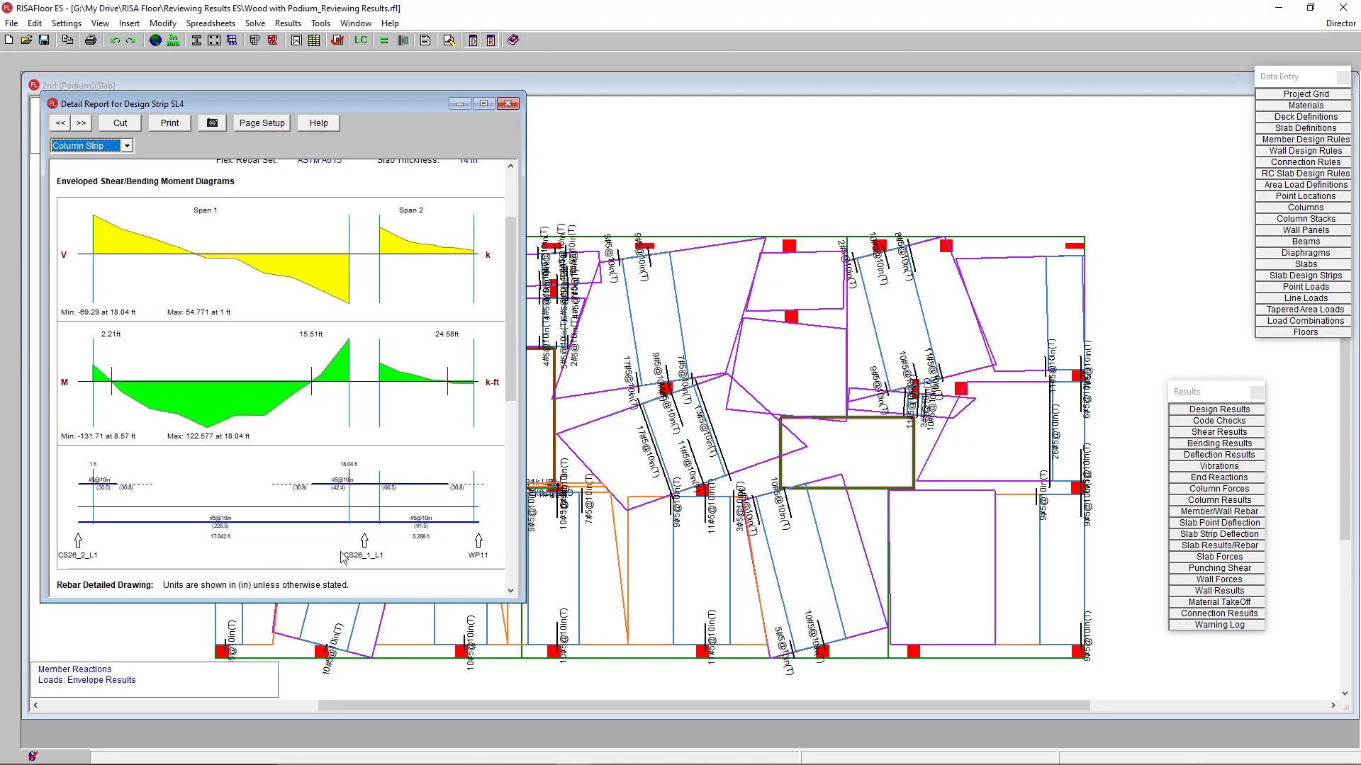
scroll(341, 558, "down", 9)
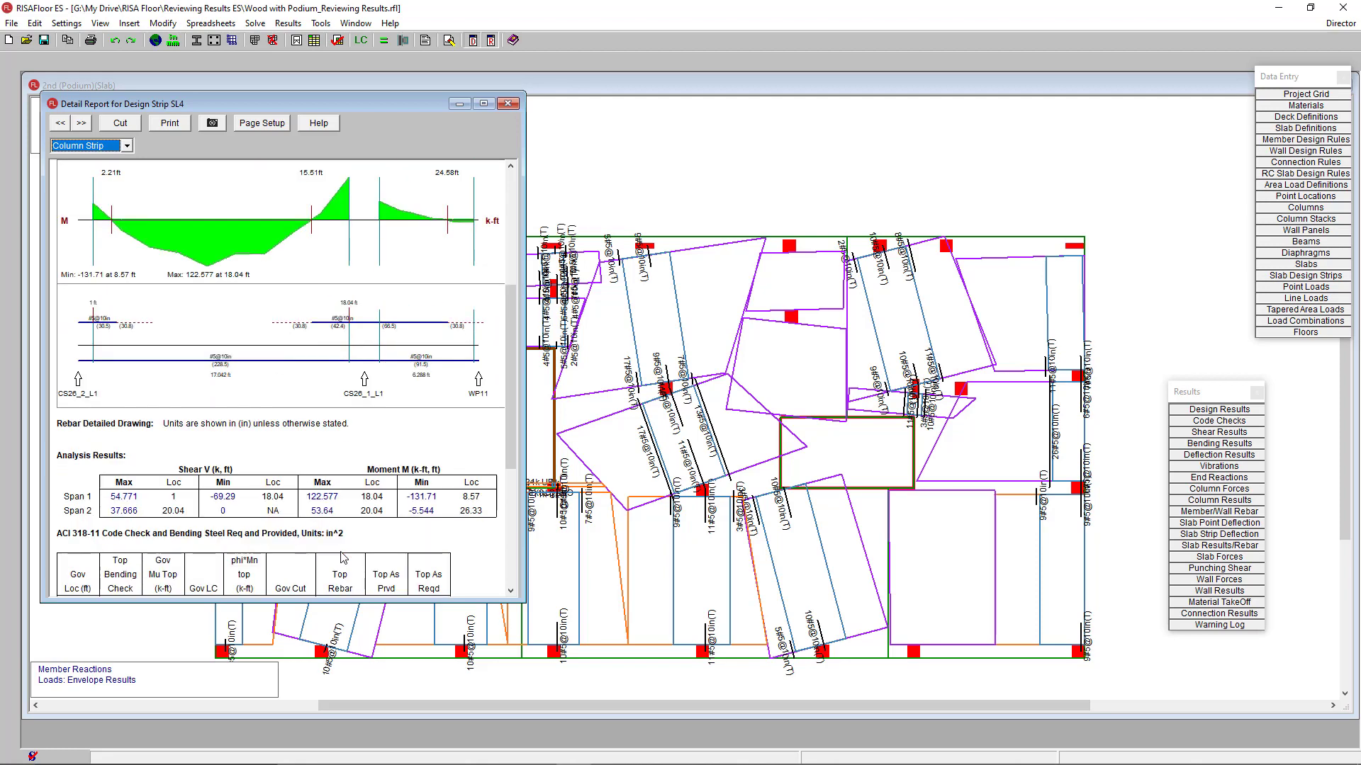
scroll(341, 558, "down", 2)
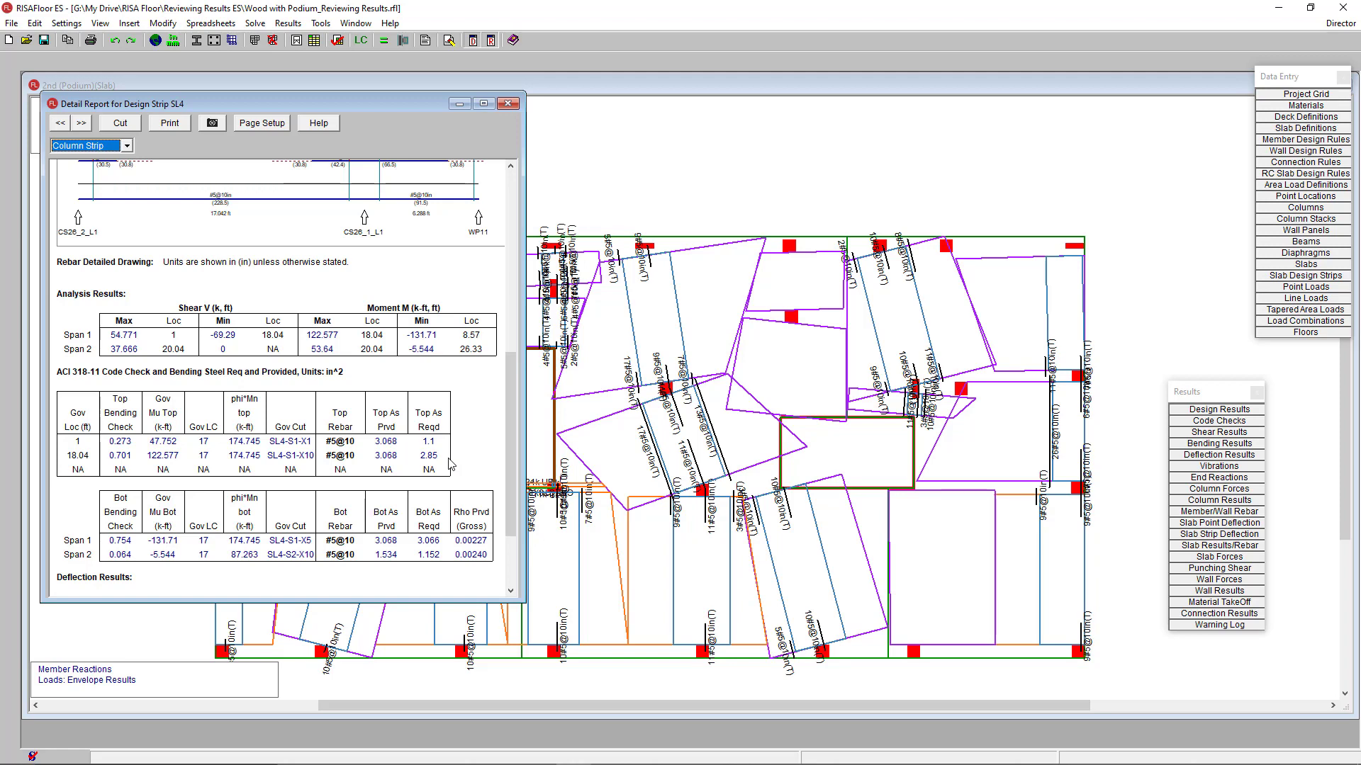
left_click(125, 123)
left_click(127, 145)
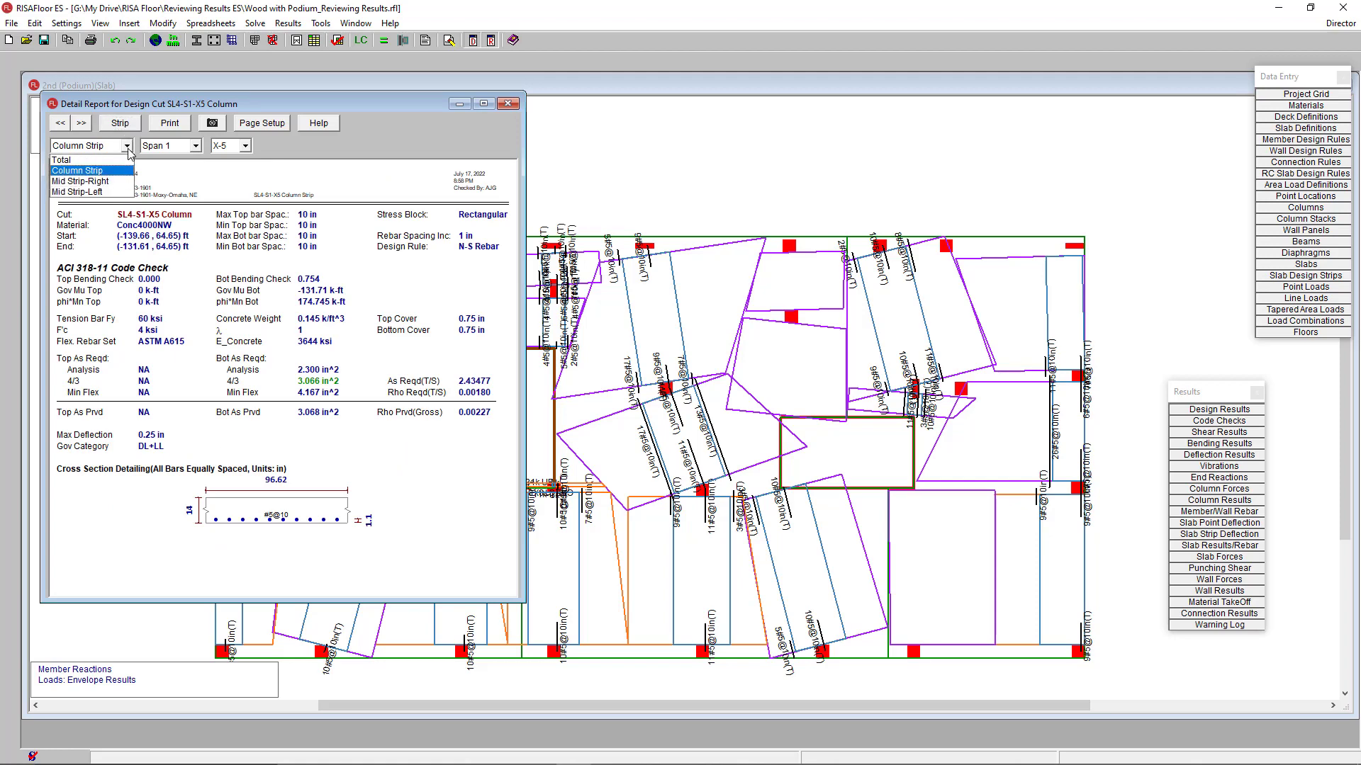
- Keep Span 1 and step the design cut from X-1 to X-3 (bottom bending 0.442)
left_click(196, 146)
left_click(197, 146)
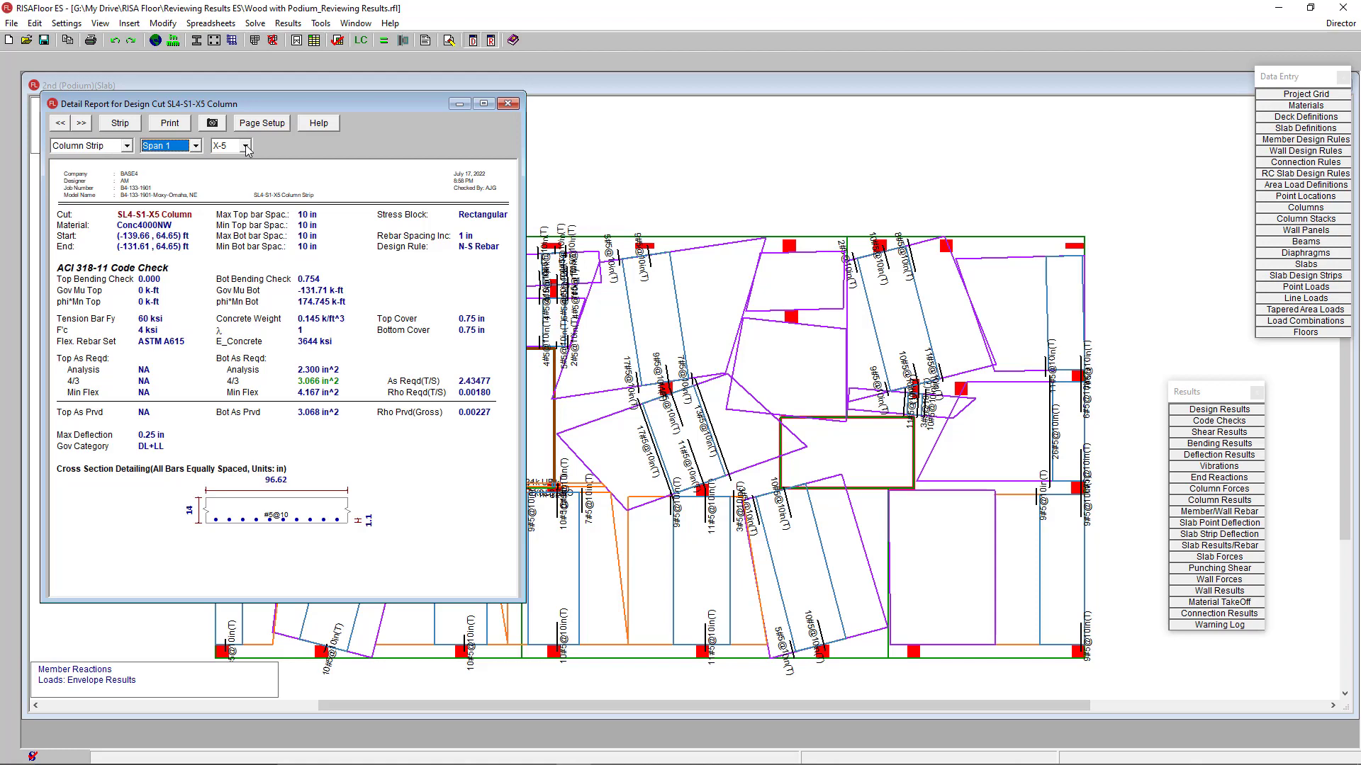
left_click(245, 146)
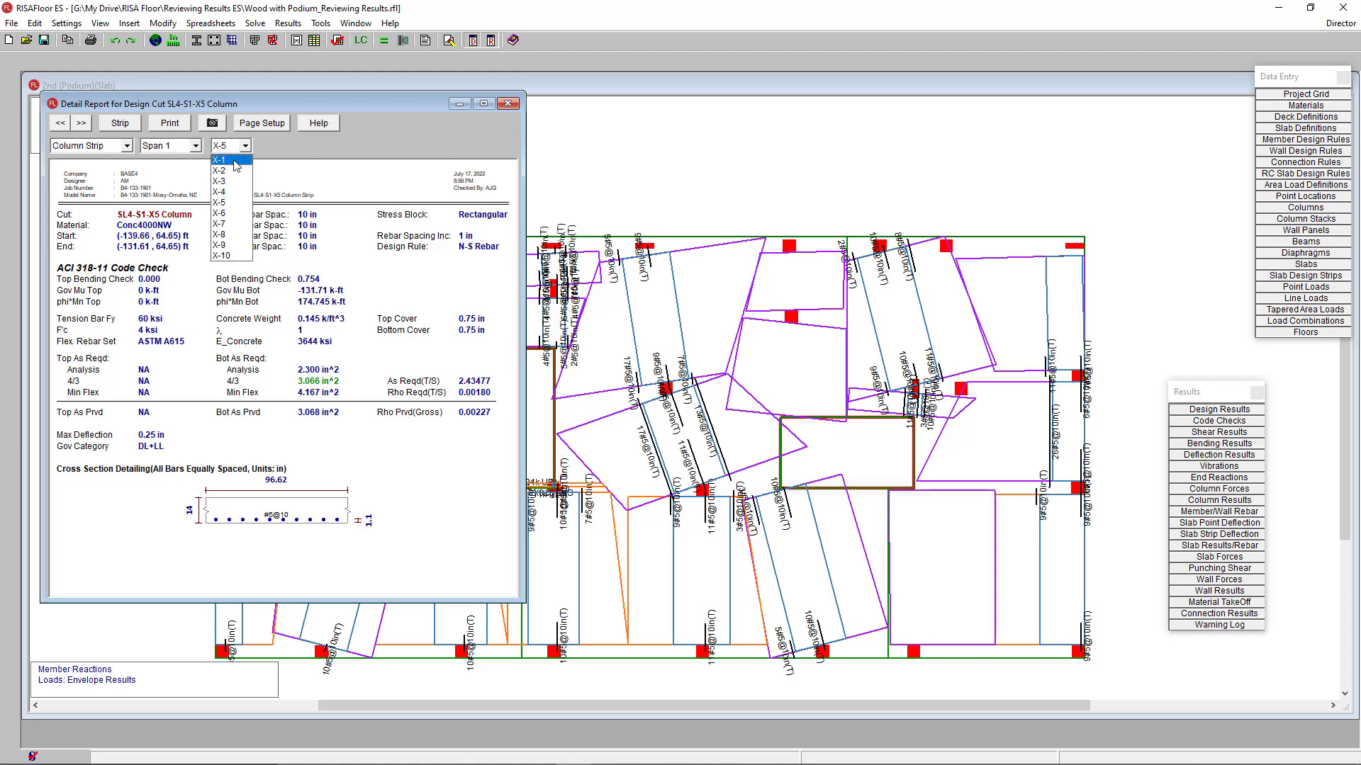
left_click(236, 161)
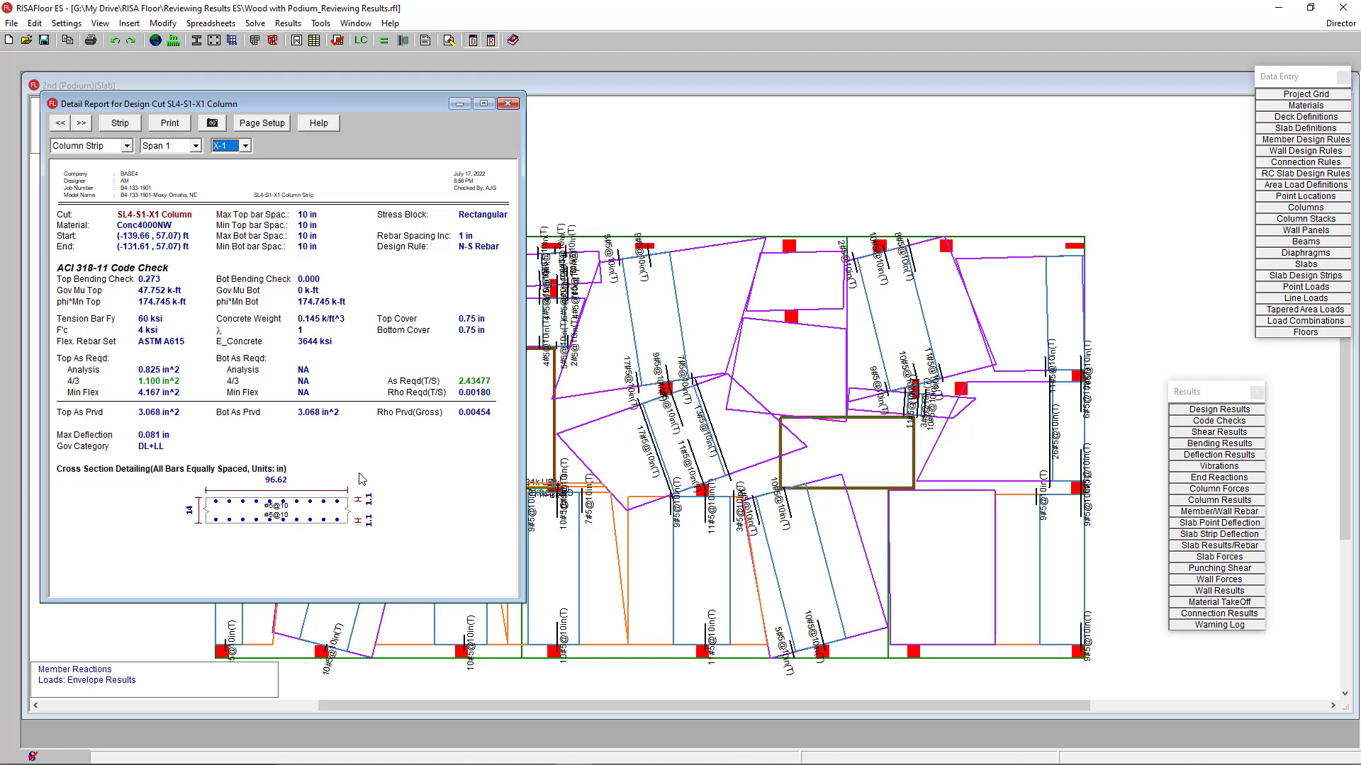
left_click(246, 146)
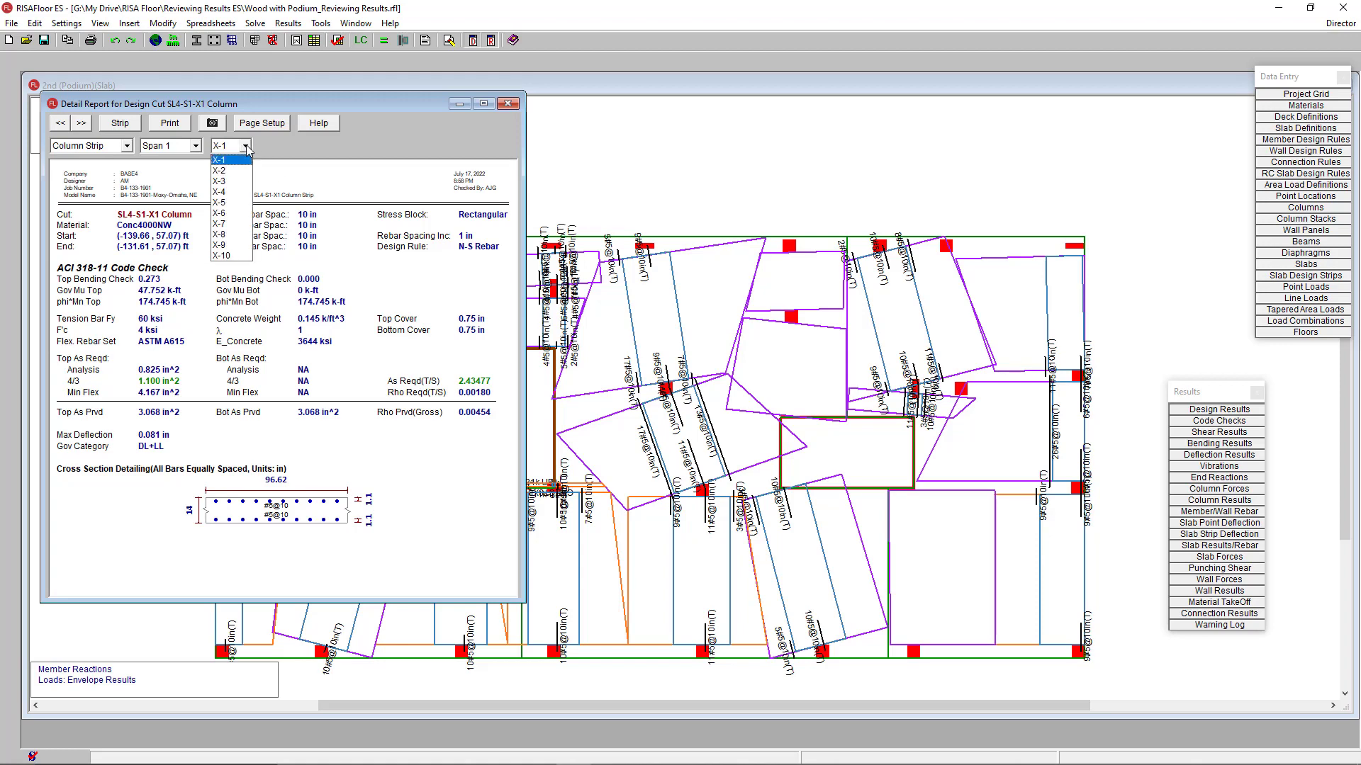
left_click(231, 182)
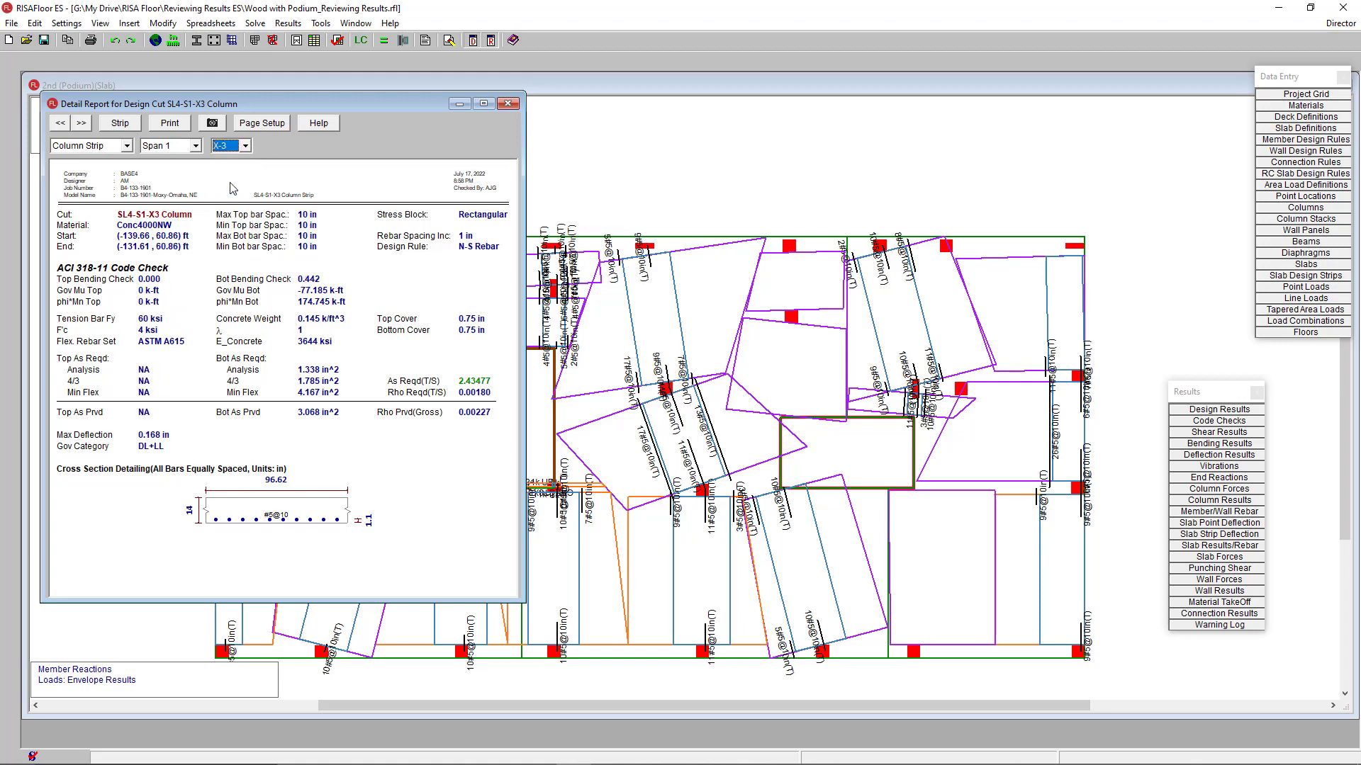